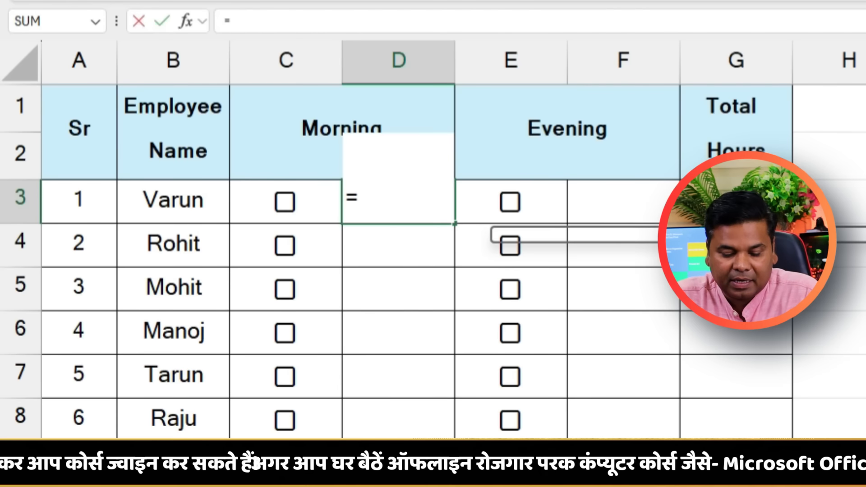
pyautogui.write('fs')
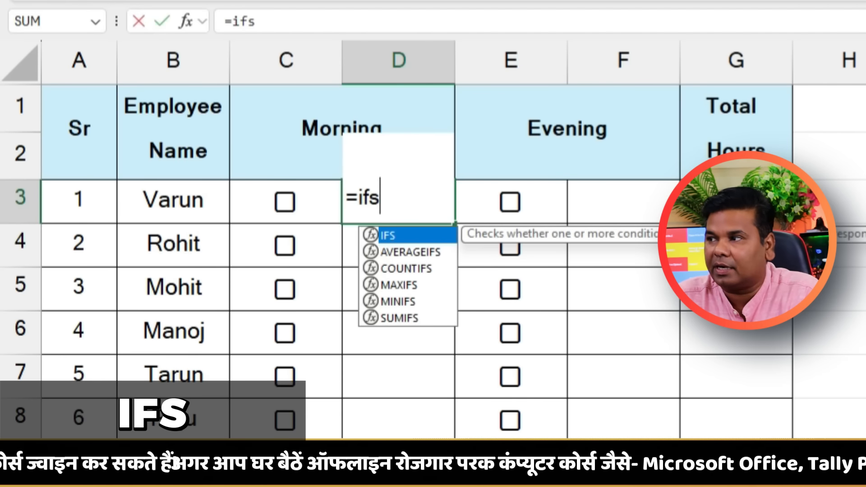
pyautogui.write('(')
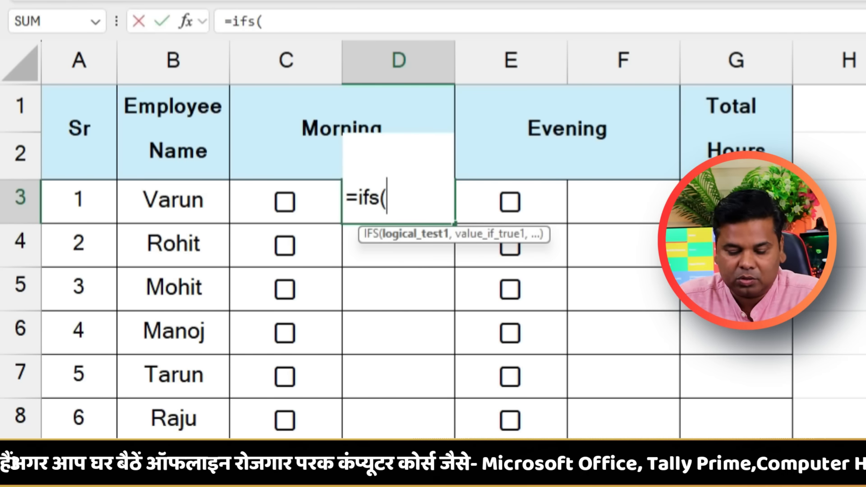
pyautogui.write('c5=')
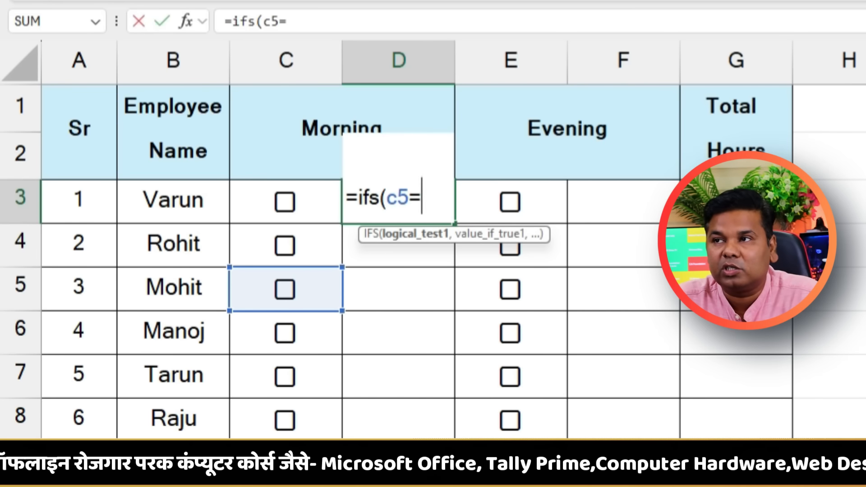
pyautogui.press('Escape')
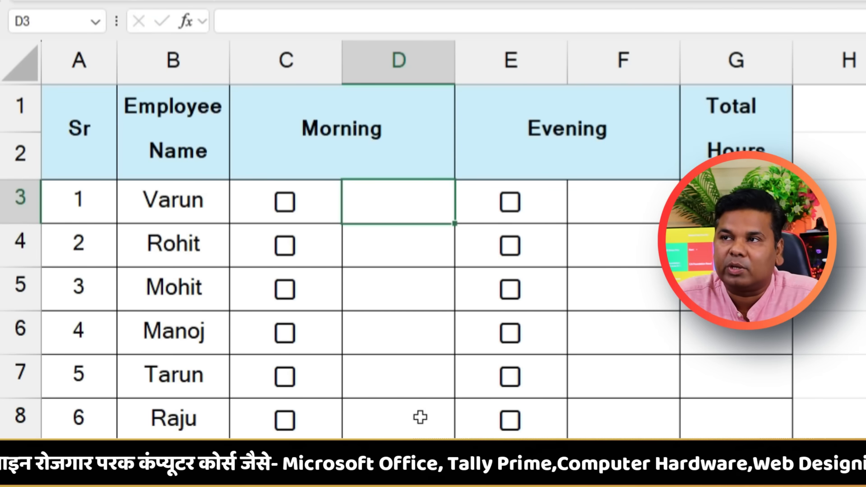
# - Toggle the Morning checkbox in C3 on and off to examine its underlying logical value
pyautogui.click(289, 208)
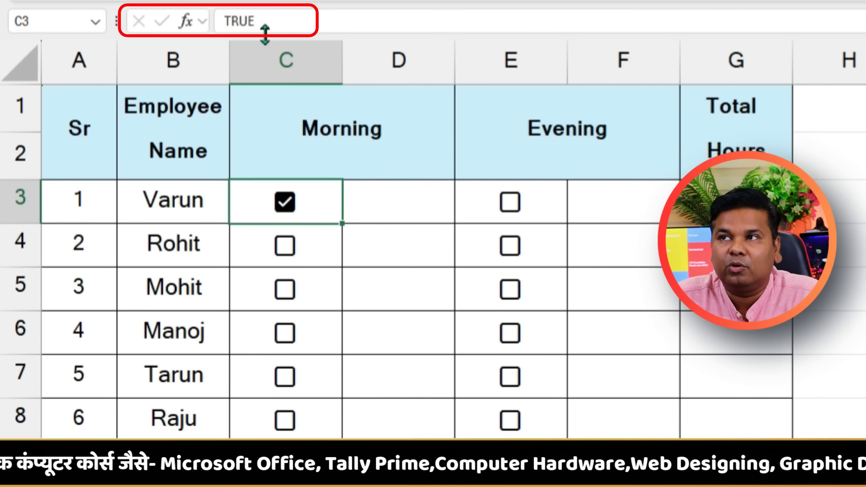
pyautogui.click(291, 204)
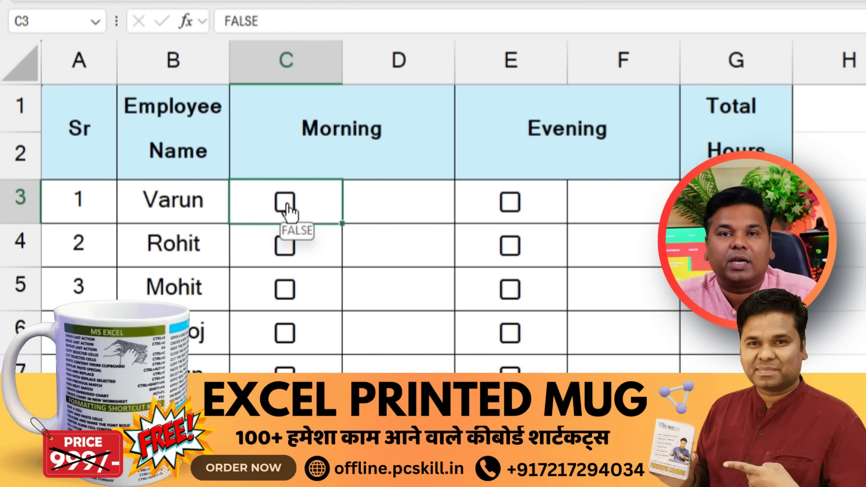
pyautogui.click(289, 208)
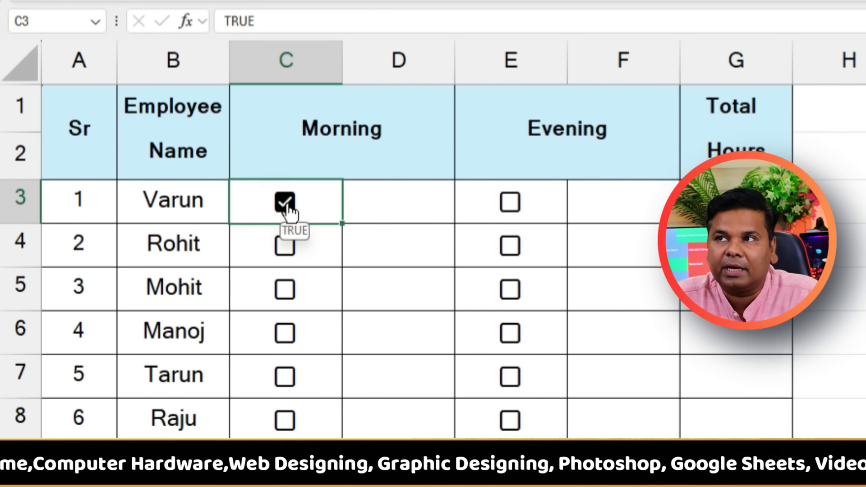
pyautogui.click(288, 208)
# - Begin an IFS formula in D3 whose first condition returns an empty string when C3=FALSE
pyautogui.click(373, 210)
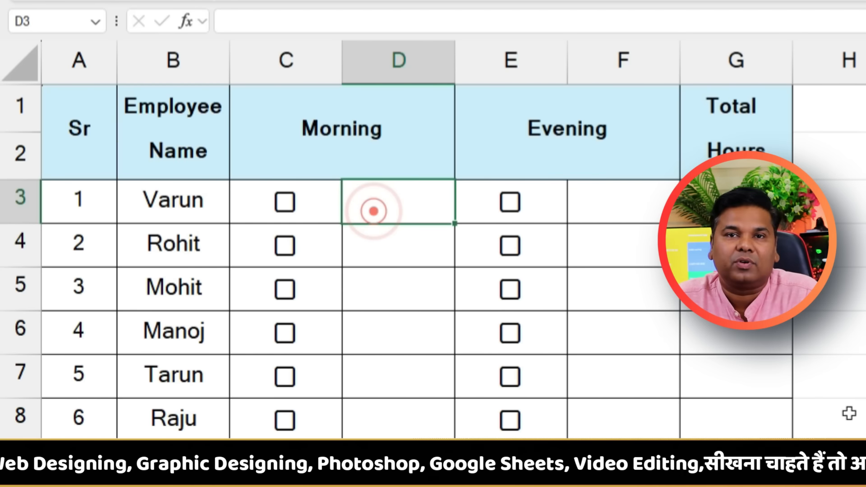
pyautogui.write('=')
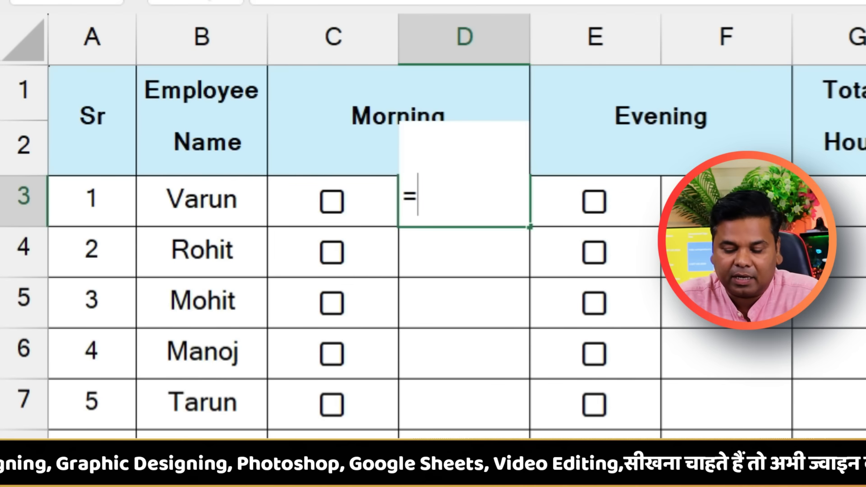
pyautogui.write('ifs')
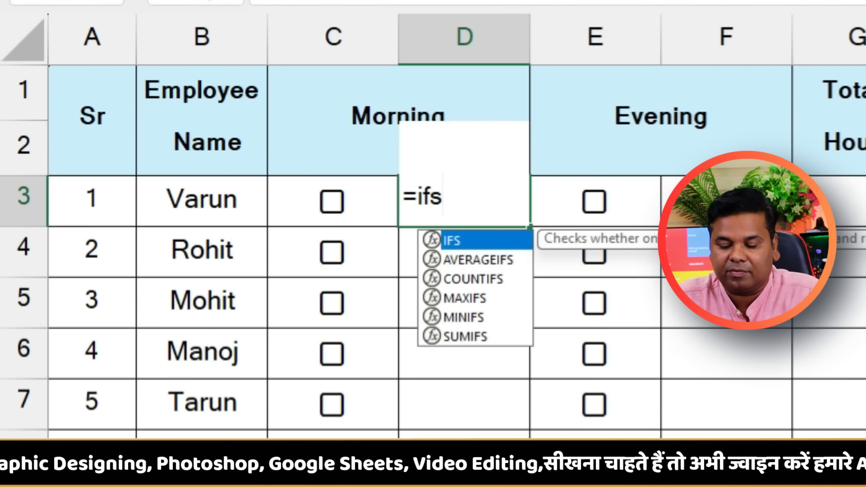
pyautogui.write('(')
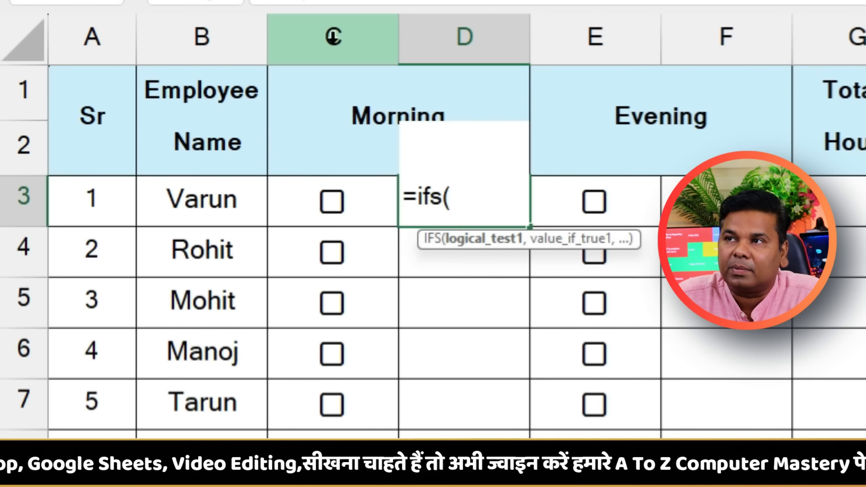
pyautogui.write('c3')
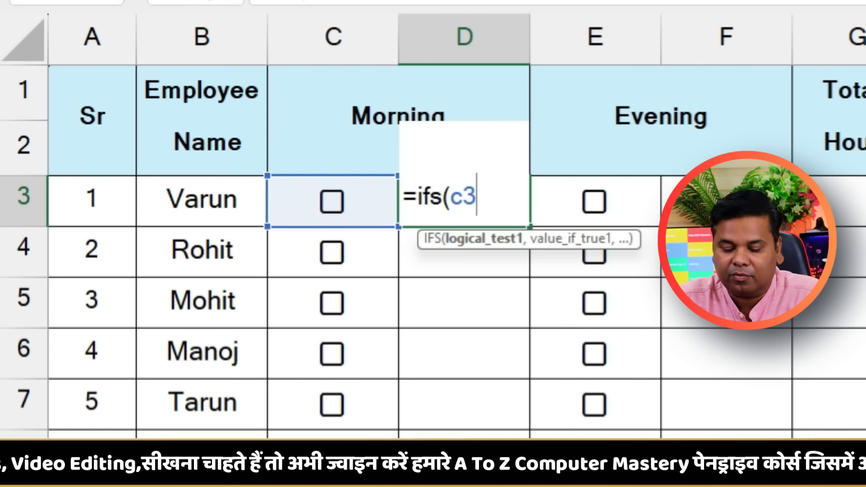
pyautogui.write('f')
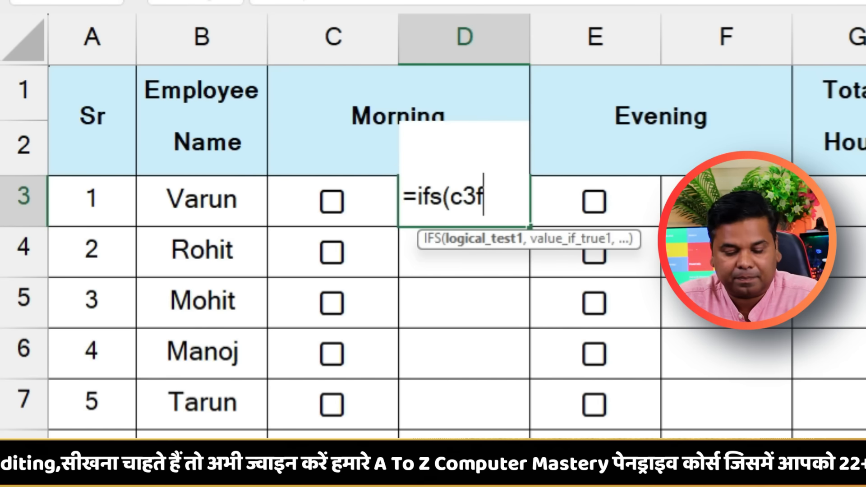
pyautogui.press('BackSpace')
pyautogui.write('=false,')
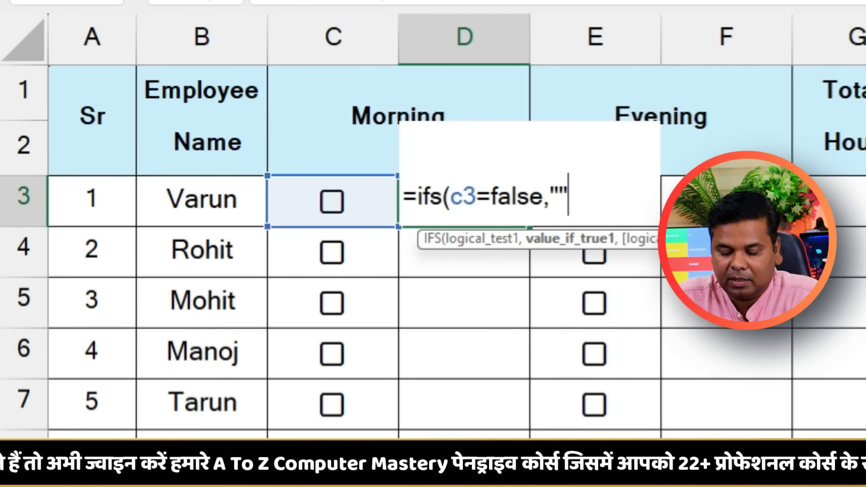
pyautogui.write('"", ')
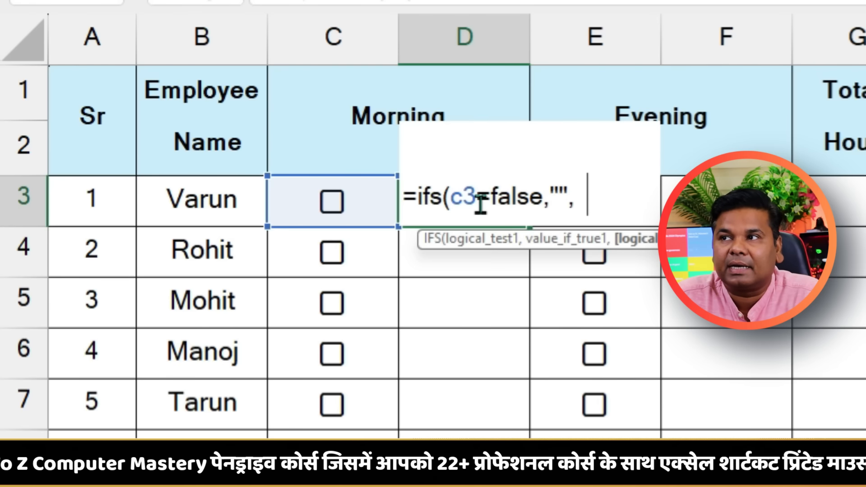
# - Complete the D3 formula with the condition pairs D3="",NOW() and TRUE,D3, and commit it
pyautogui.write(' d3=')
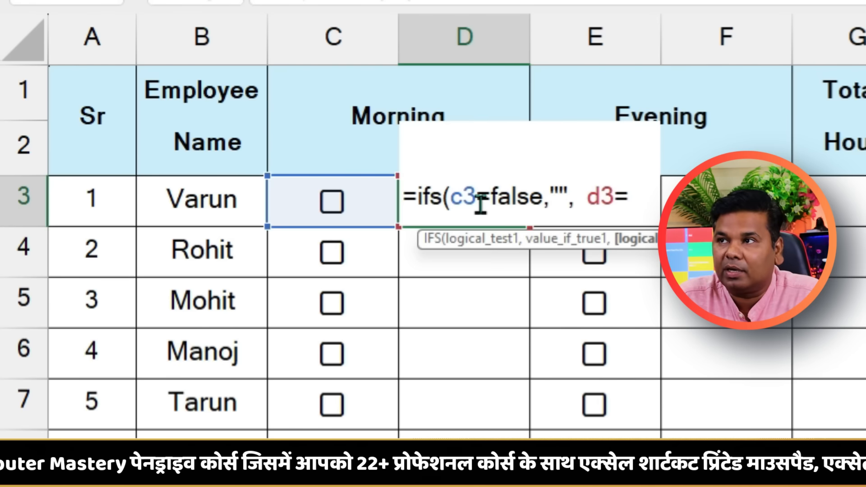
pyautogui.write('"",')
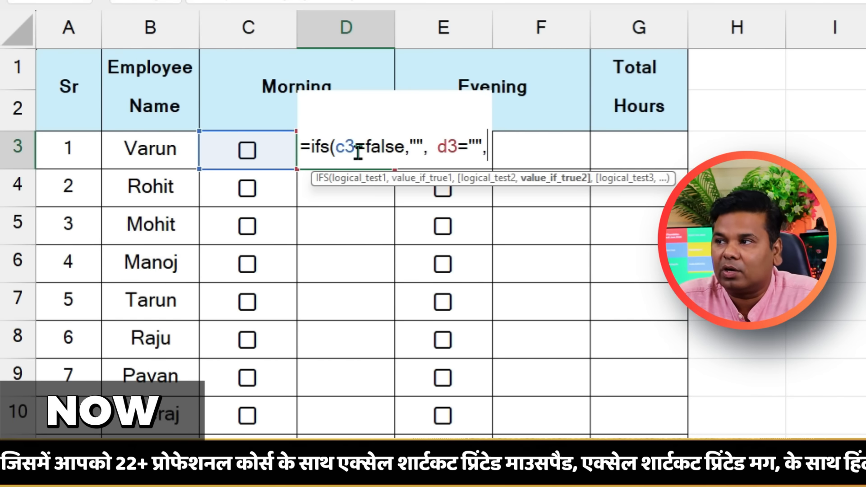
pyautogui.write('now(')
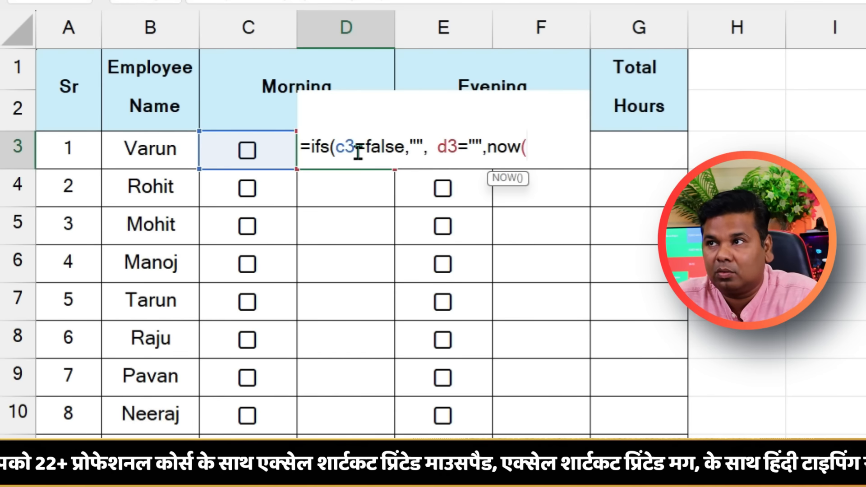
pyautogui.write('),')
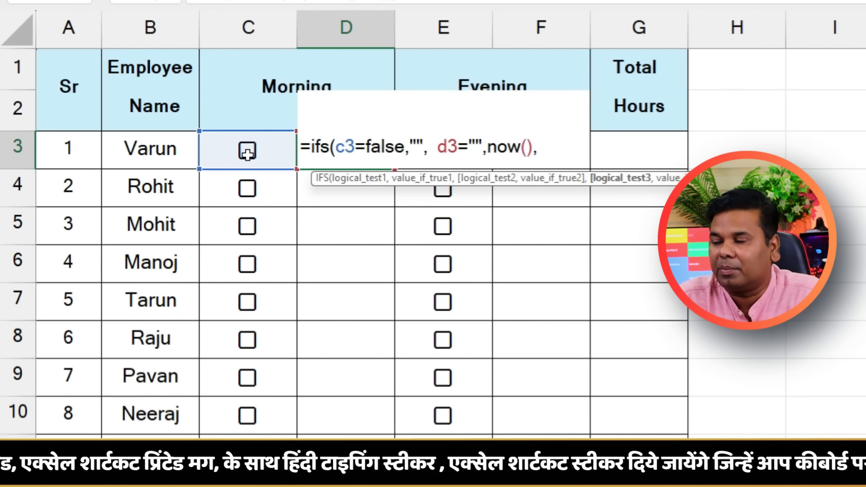
pyautogui.write('TRUE,')
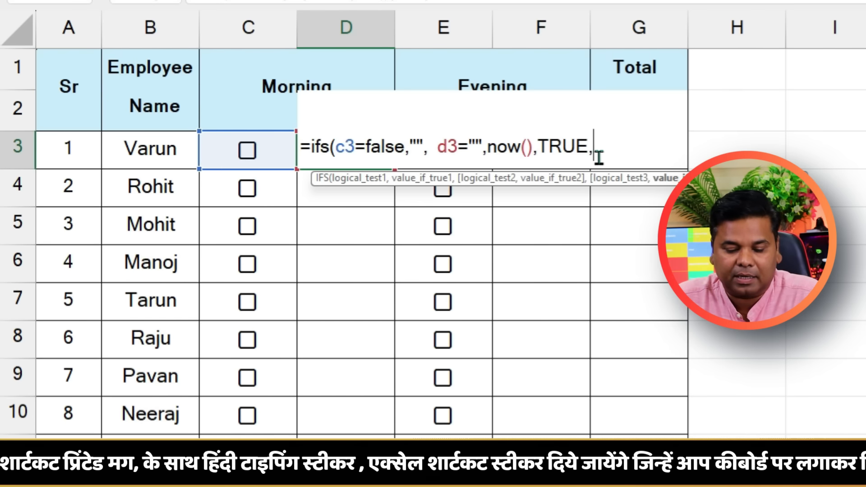
pyautogui.write('d3')
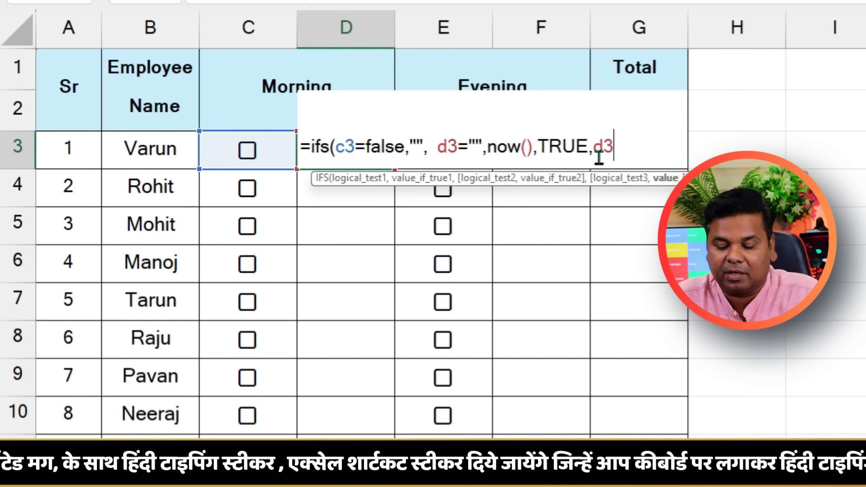
pyautogui.write(')')
pyautogui.press('Return')
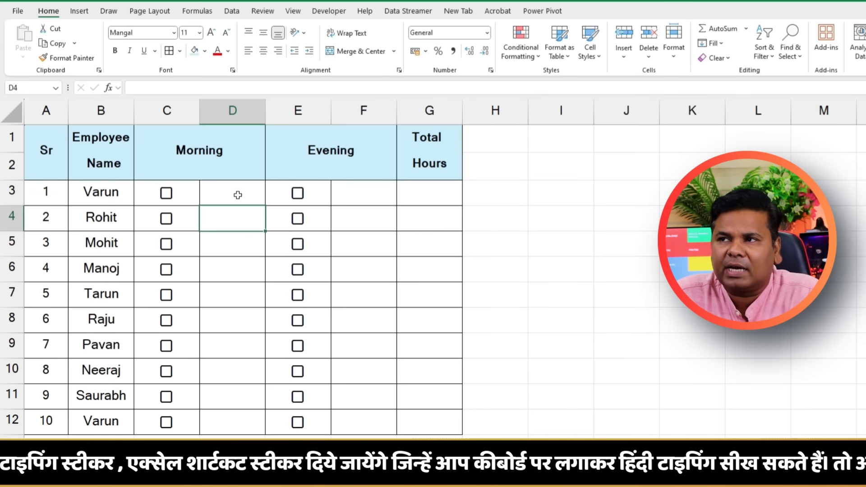
# - Copy the IFS formula from D3 down through D12 for all employees
pyautogui.click(351, 151)
pyautogui.moveTo(393, 167); pyautogui.dragTo(402, 328)
pyautogui.moveTo(270, 311); pyautogui.dragTo(282, 422)
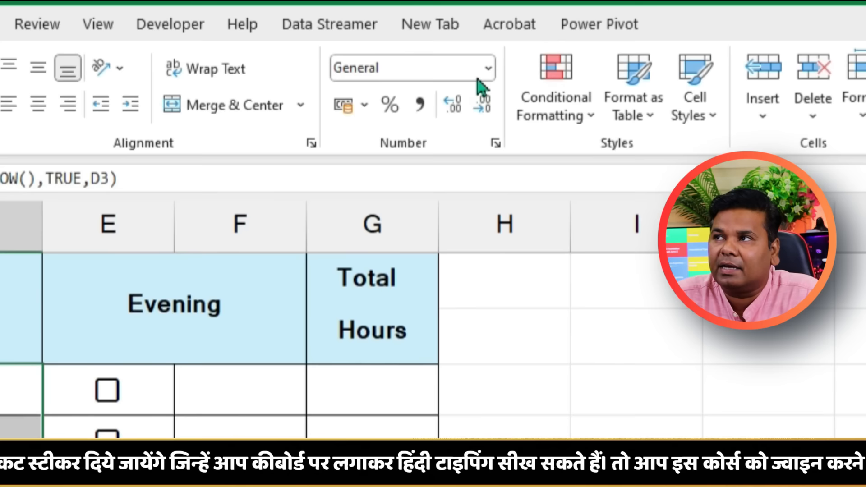
# - Format cells D3:D12 as Short Date and widen column D to fit the dates
pyautogui.click(487, 33)
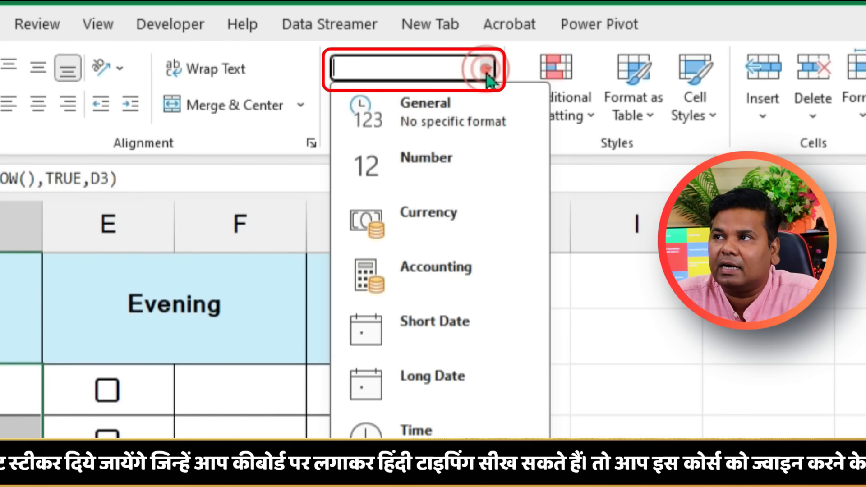
pyautogui.click(481, 334)
pyautogui.doubleClick(276, 116)
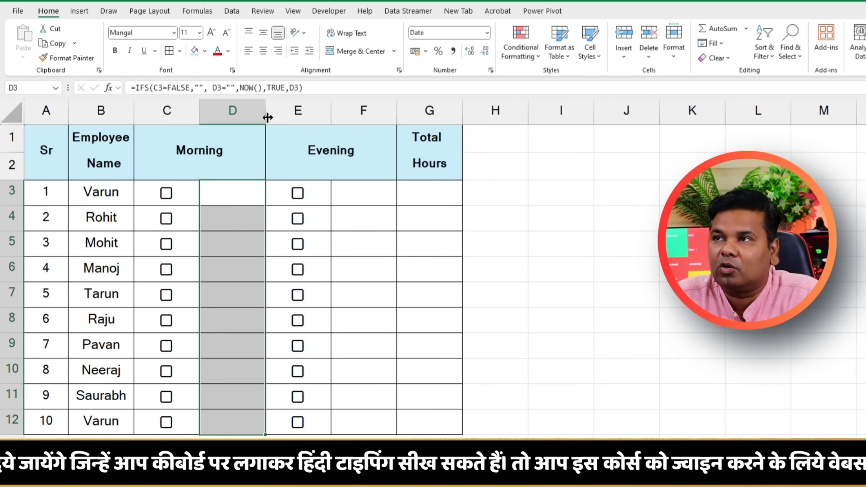
pyautogui.click(264, 196)
# - Tick the Morning checkboxes in C3 through C8 for the first six employees
pyautogui.click(179, 197)
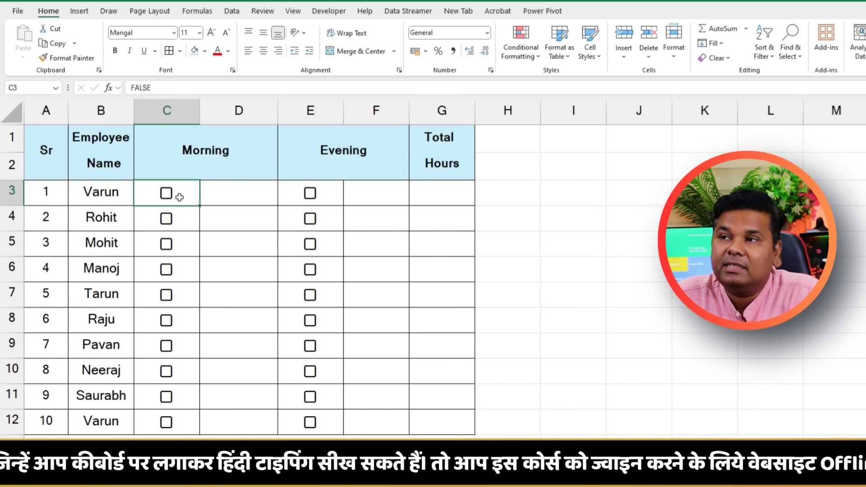
pyautogui.click(167, 219)
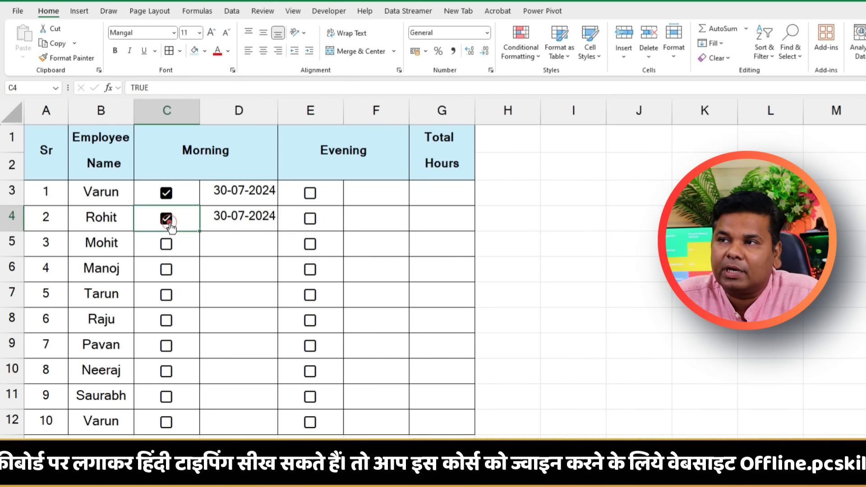
pyautogui.click(171, 249)
pyautogui.click(166, 269)
pyautogui.click(166, 295)
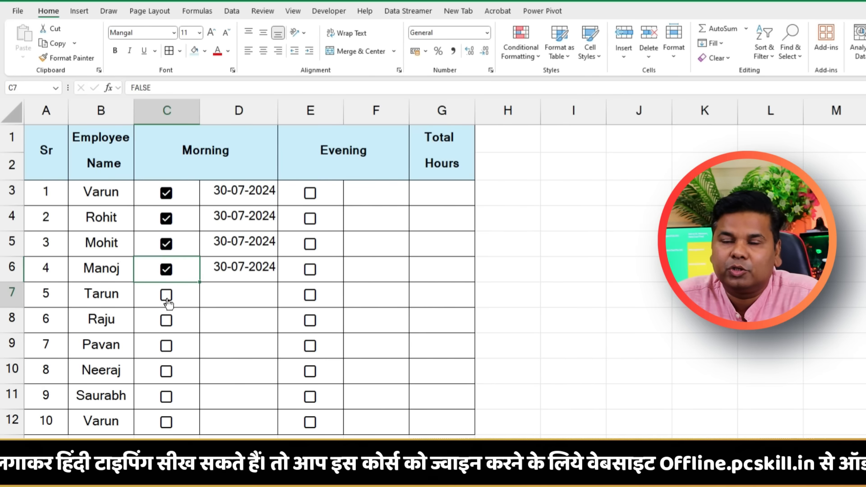
pyautogui.click(166, 320)
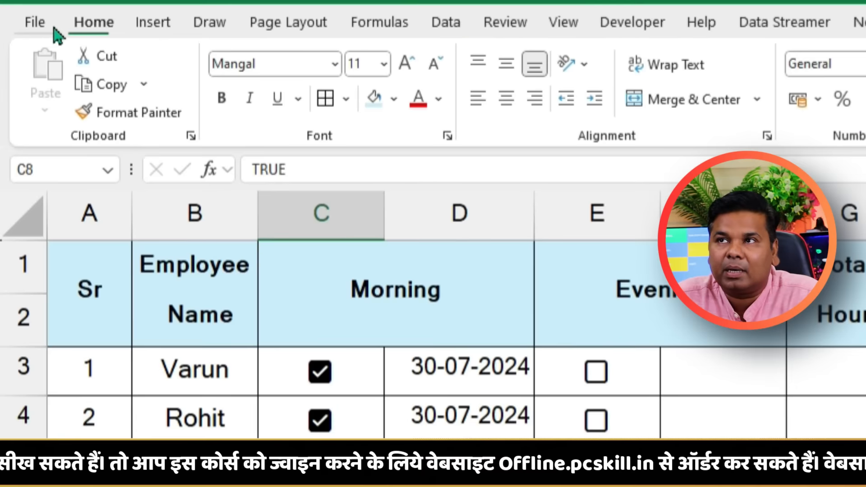
# - Make sure iterative calculation is enabled in the Excel formula calculation options and apply the settings
pyautogui.click(18, 11)
pyautogui.click(70, 403)
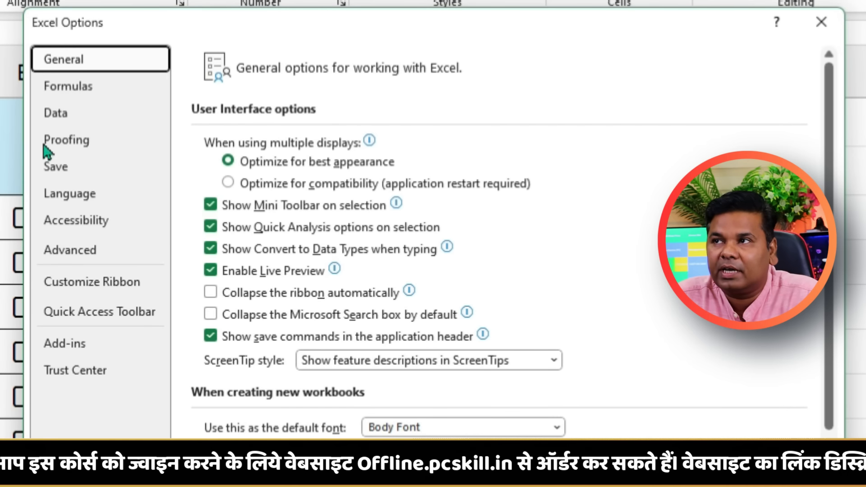
pyautogui.click(67, 87)
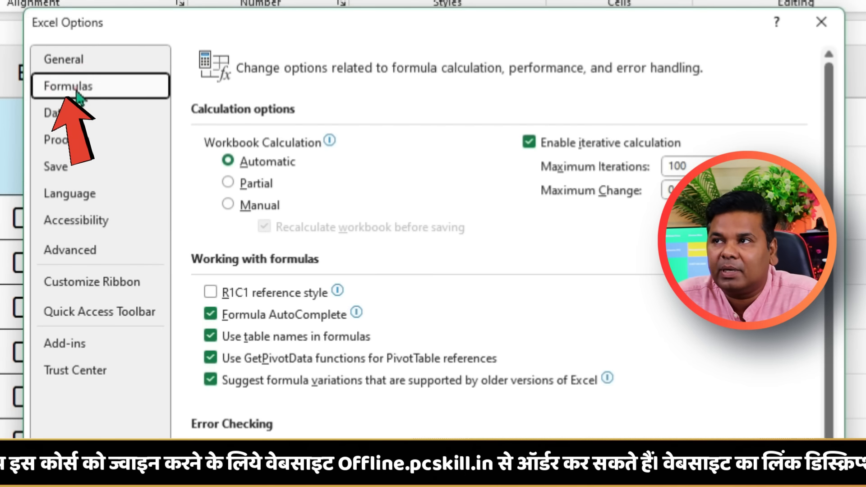
pyautogui.click(535, 149)
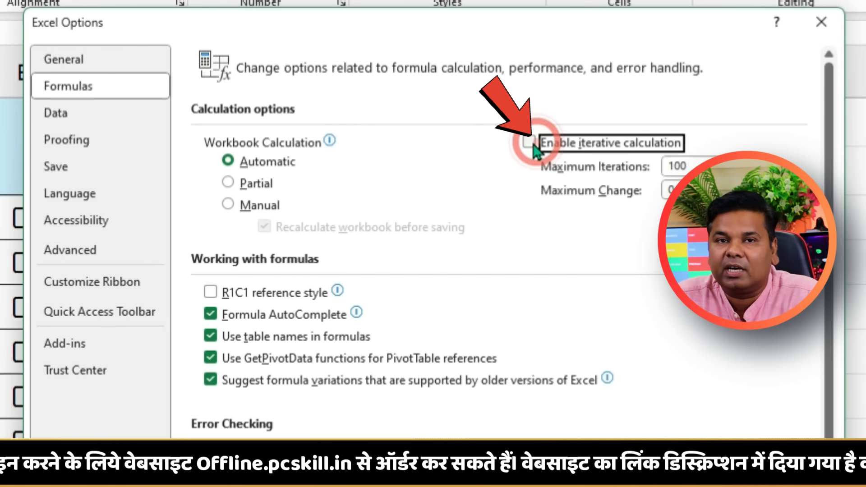
pyautogui.click(528, 143)
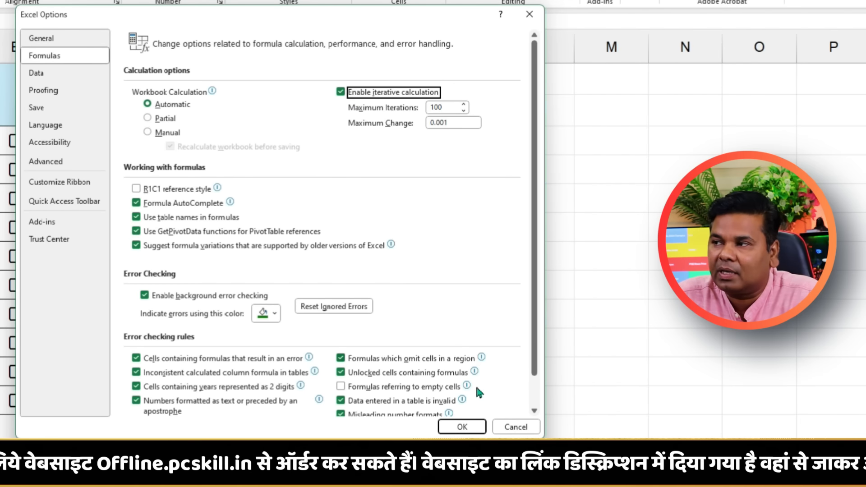
pyautogui.click(463, 426)
# - Tick the Morning checkboxes in C9 through C12 for the last four employees
pyautogui.click(189, 318)
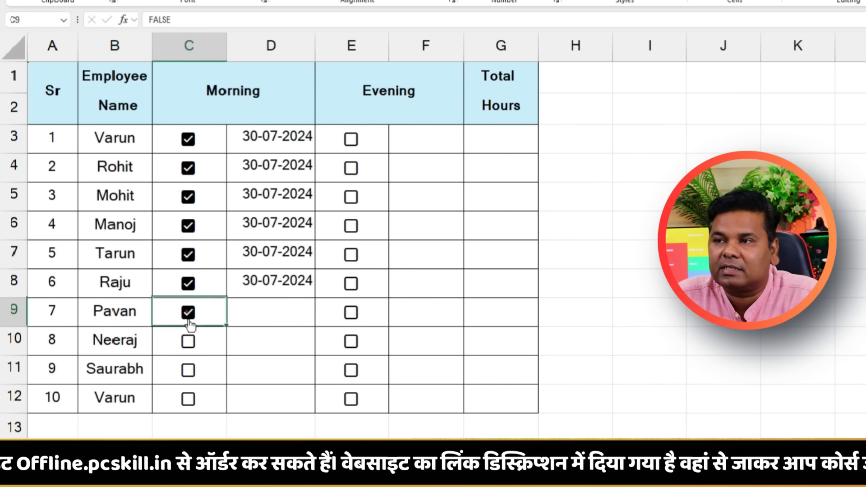
pyautogui.click(188, 341)
pyautogui.click(188, 370)
pyautogui.click(188, 399)
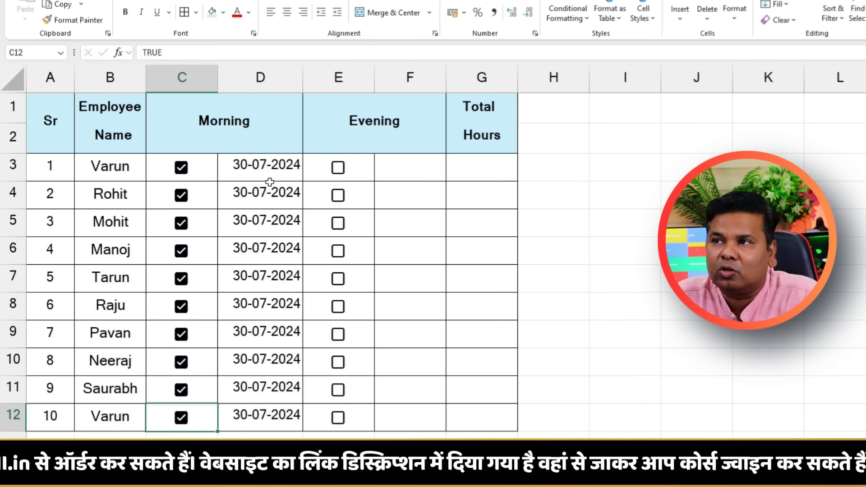
# - Format the Morning timestamps in D3:D12 as Time with the 01:30 PM type
pyautogui.moveTo(271, 138); pyautogui.dragTo(278, 432)
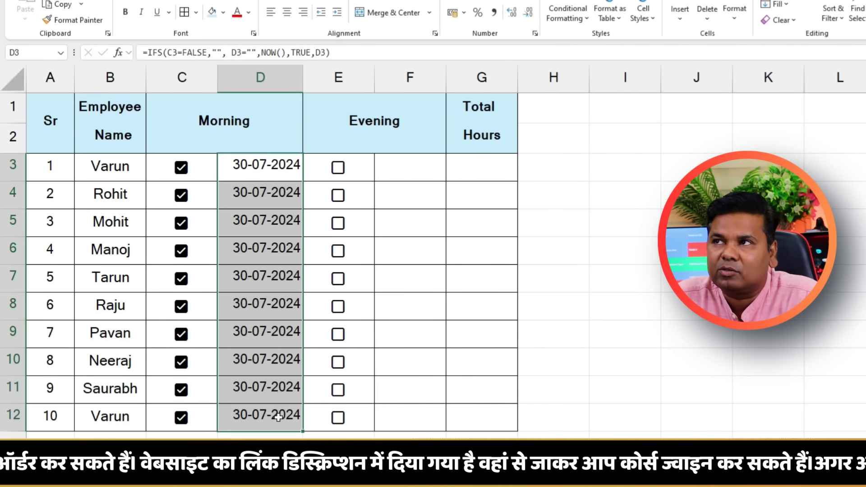
pyautogui.click(535, 34)
pyautogui.click(262, 208)
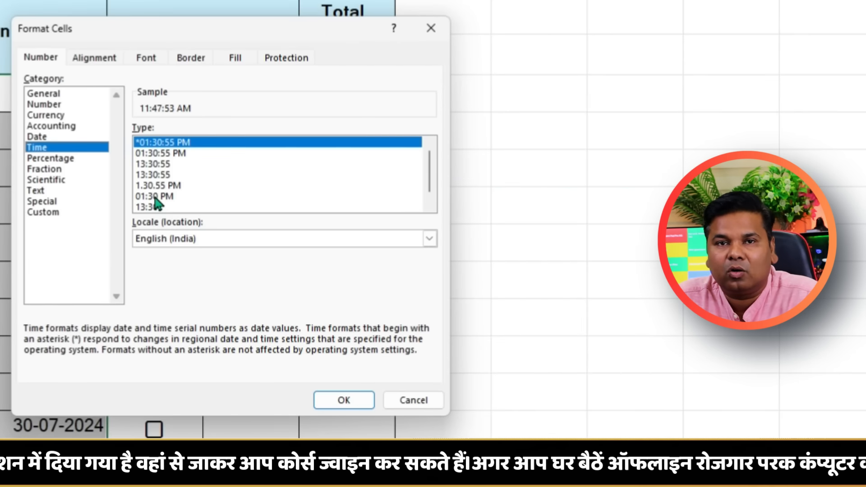
pyautogui.click(155, 197)
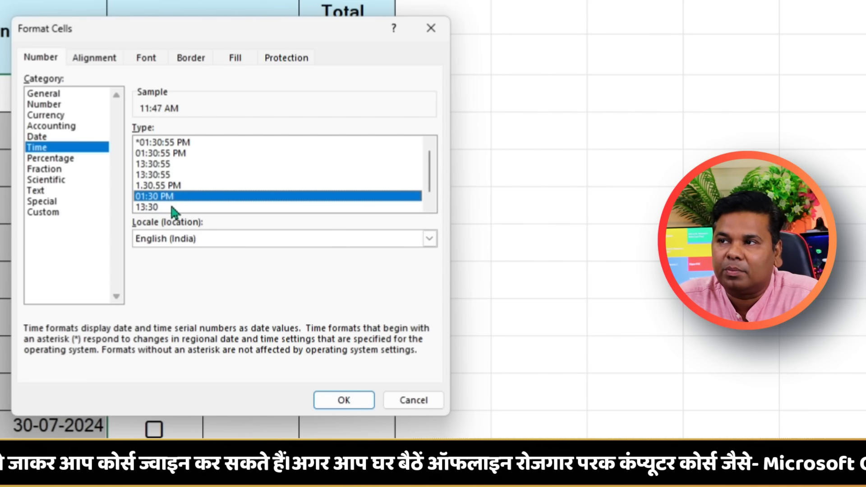
pyautogui.click(341, 400)
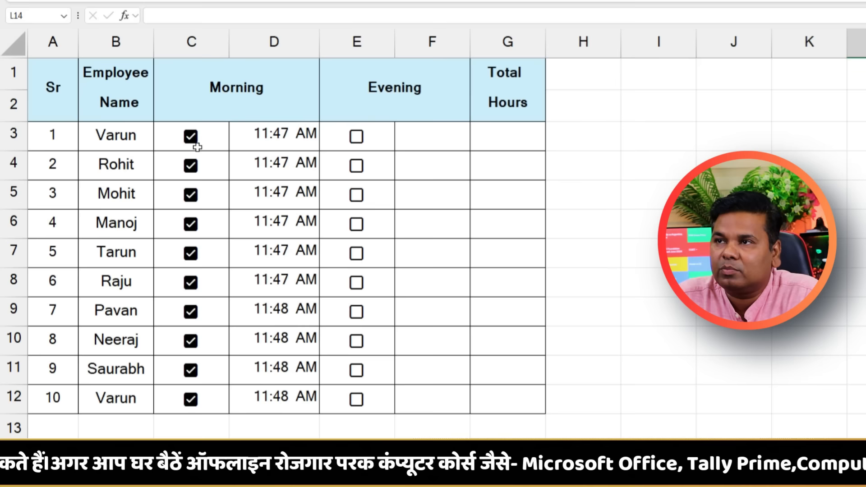
# - Untick and re-tick the Morning checkbox in C3 to refresh its timestamp, and select the times in column D
pyautogui.click(191, 137)
pyautogui.click(191, 138)
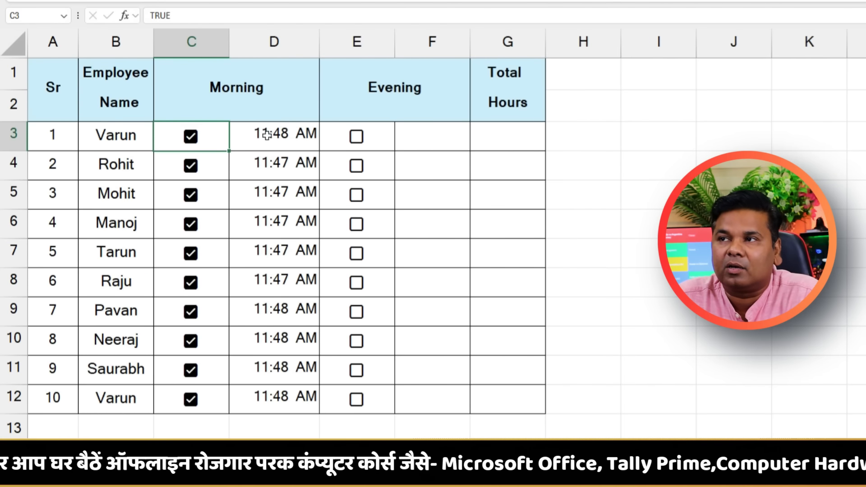
pyautogui.moveTo(305, 143); pyautogui.dragTo(304, 393)
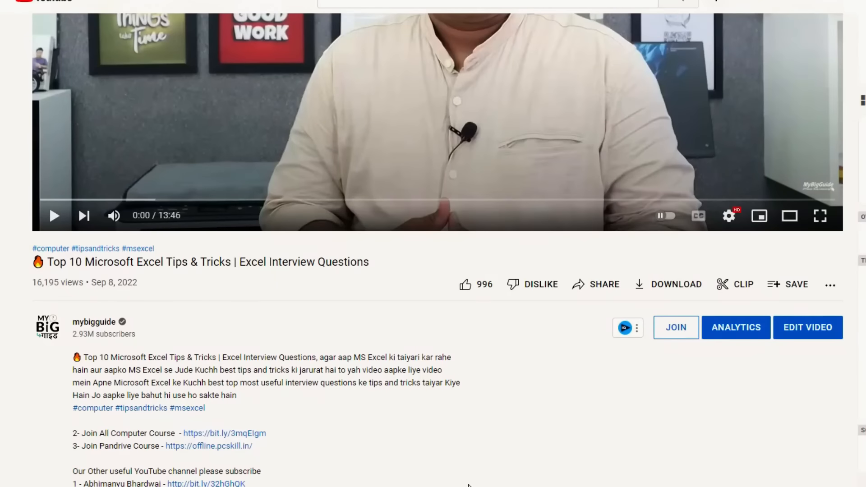
# - Switch to the YouTube video page and open the Join Pandrive Course link from its description
pyautogui.scroll(4, 469, 486)
pyautogui.scroll(-8, 519, 485)
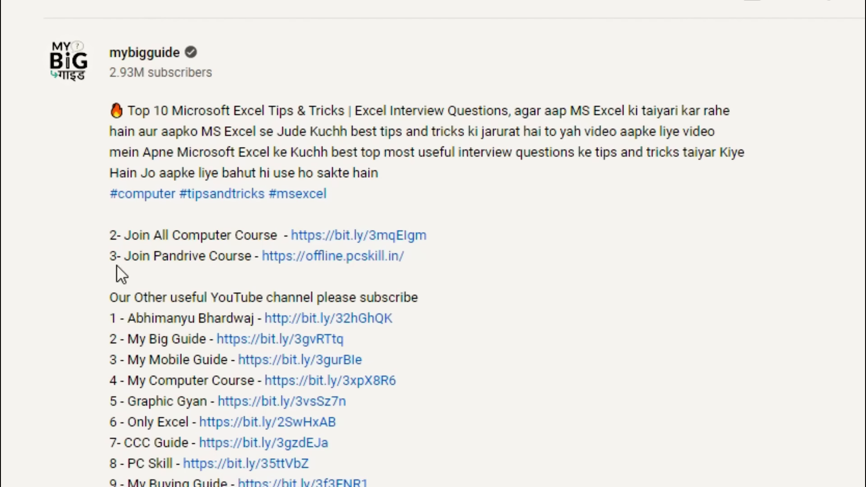
pyautogui.click(357, 256)
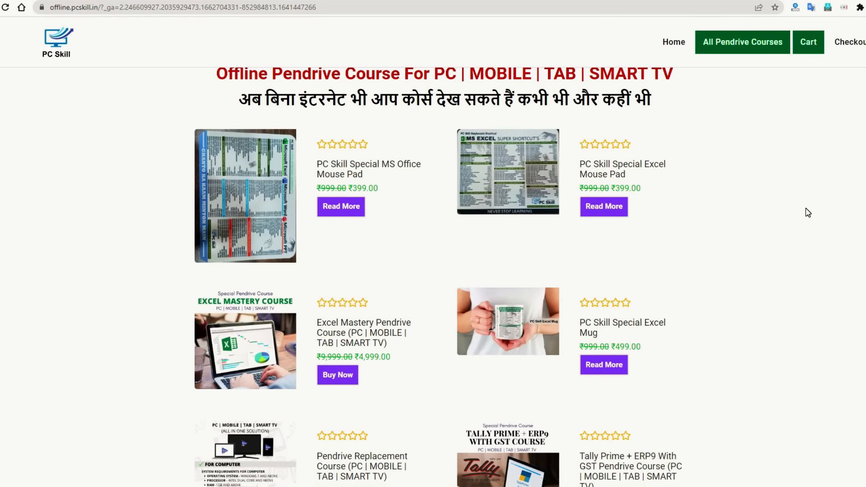
# - Find the A to Z Computer Mastery Pendrive Course on the PC Skill site and add it to the cart
pyautogui.scroll(-10, 808, 241)
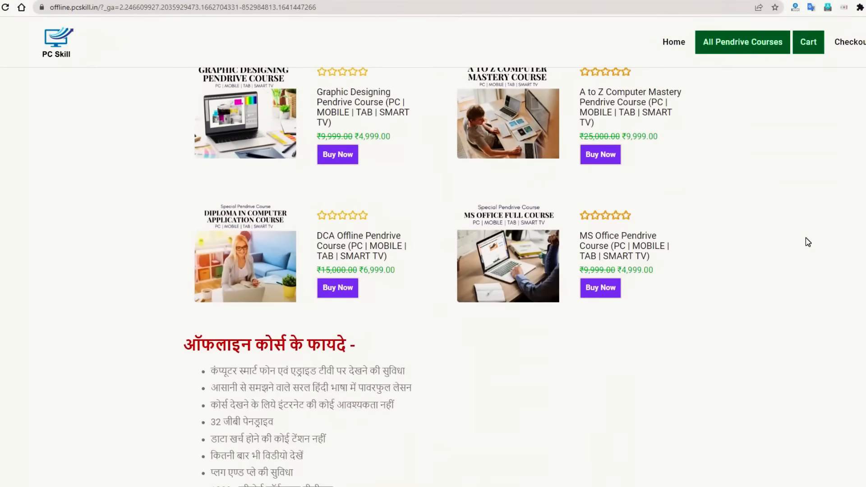
pyautogui.scroll(2, 811, 242)
pyautogui.click(582, 204)
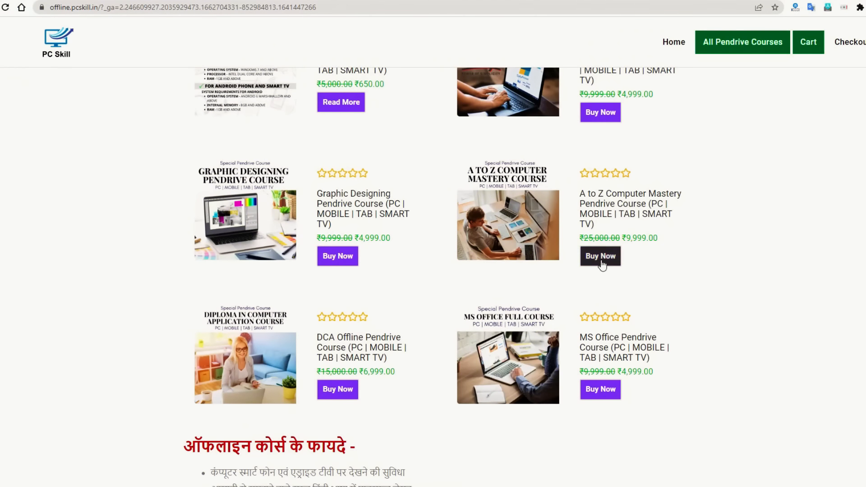
pyautogui.click(602, 257)
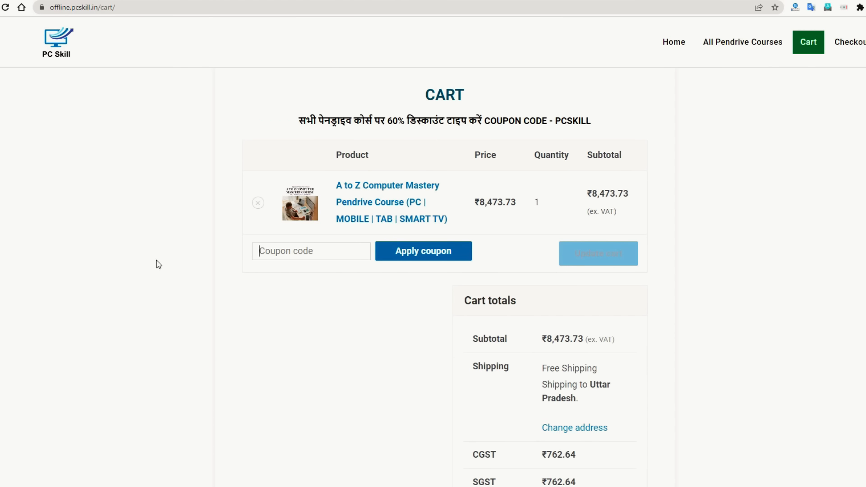
# - Apply the coupon code 99pc22 to the cart and review the cart totals
pyautogui.click(281, 250)
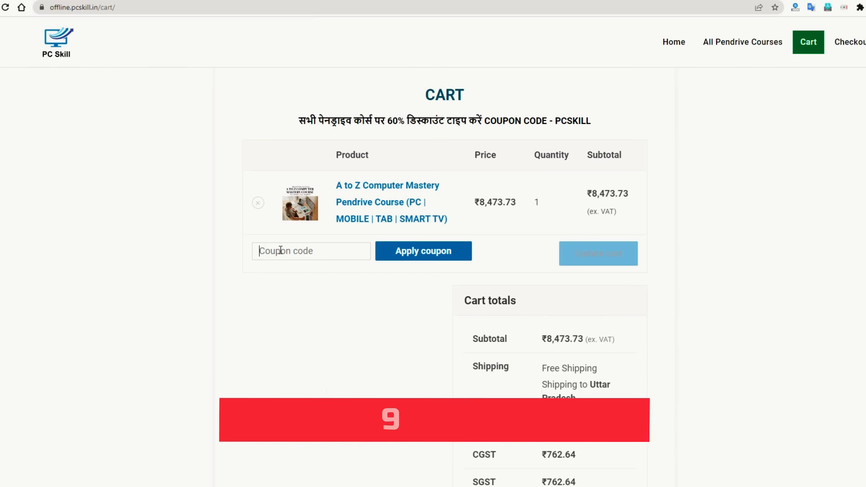
pyautogui.write('99pc2')
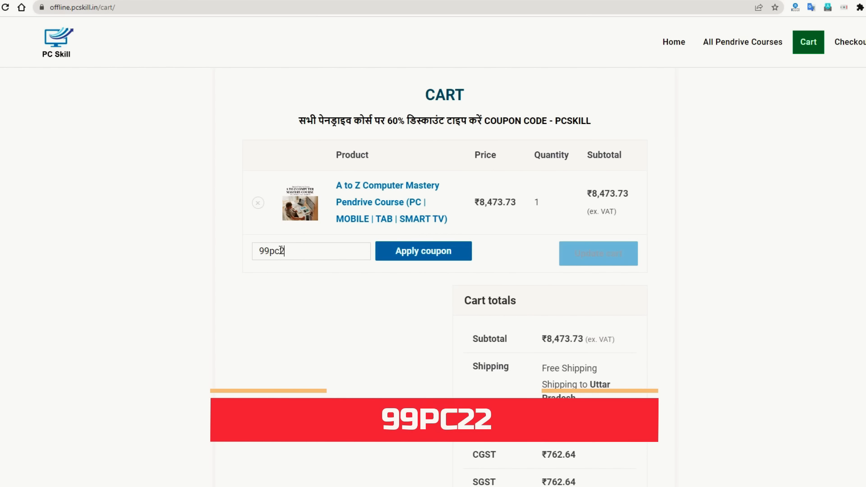
pyautogui.click(441, 251)
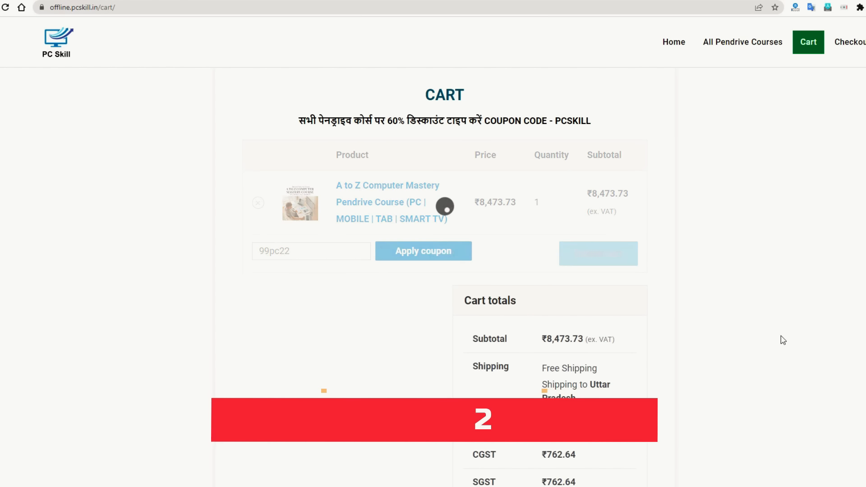
pyautogui.scroll(-5, 781, 340)
pyautogui.scroll(-3, 785, 341)
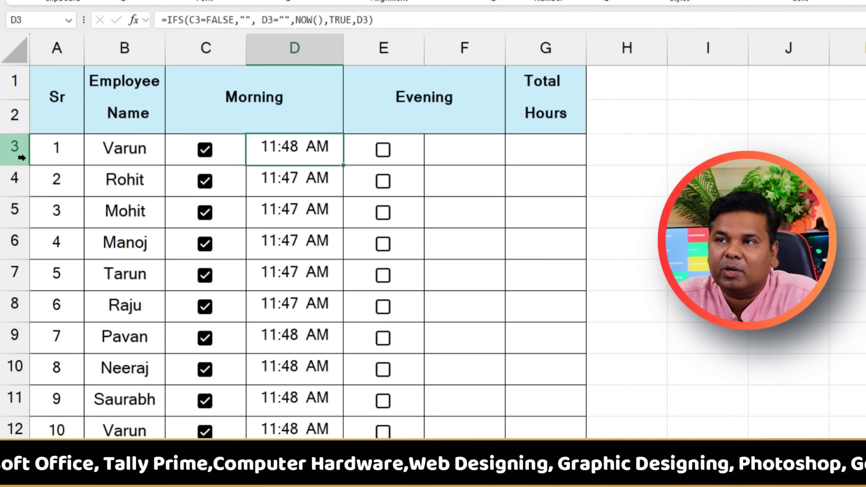
pyautogui.click(13, 152)
pyautogui.rightClick(15, 154)
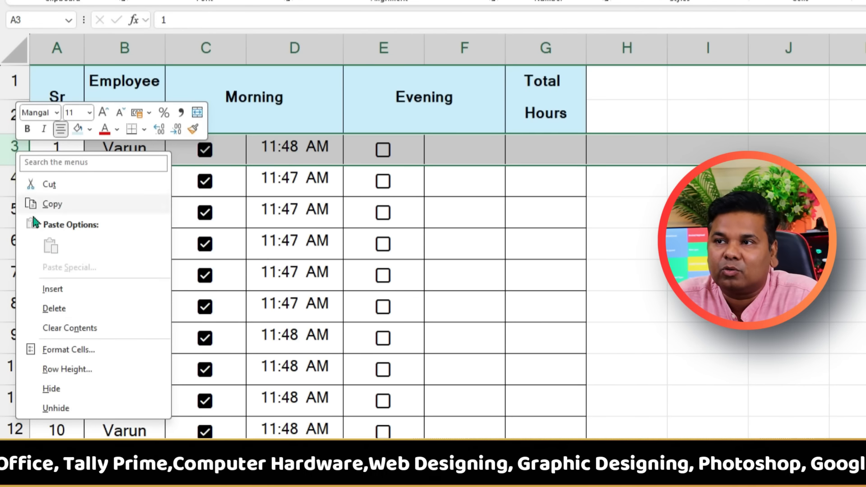
pyautogui.click(69, 287)
pyautogui.click(195, 146)
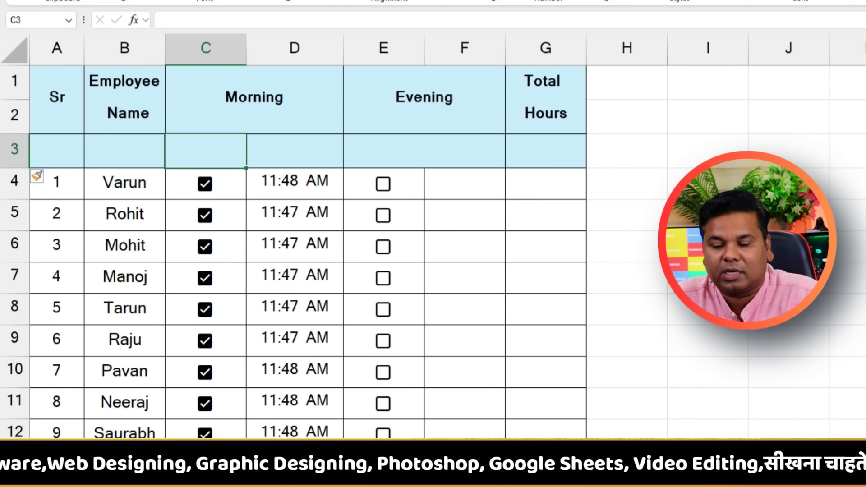
pyautogui.hotkey('ctrl', 'z')
# - Check the cell addresses of the first employee's Morning and Evening cells, C3 through F3
pyautogui.click(225, 142)
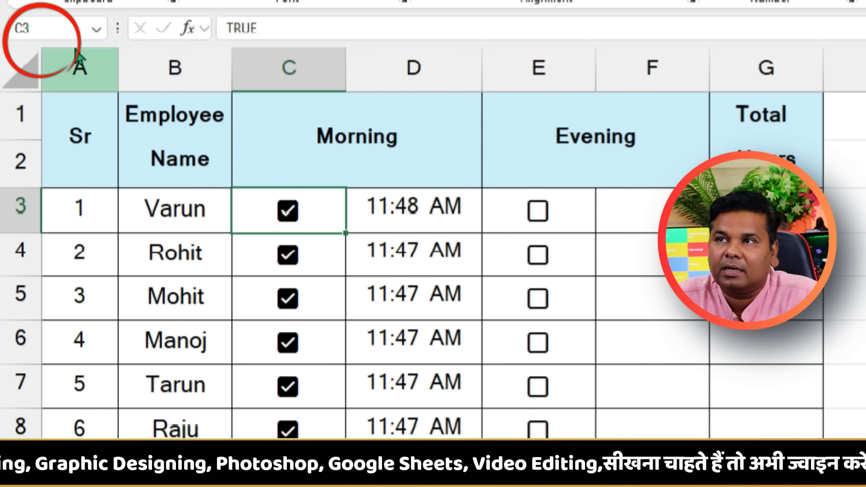
pyautogui.click(433, 205)
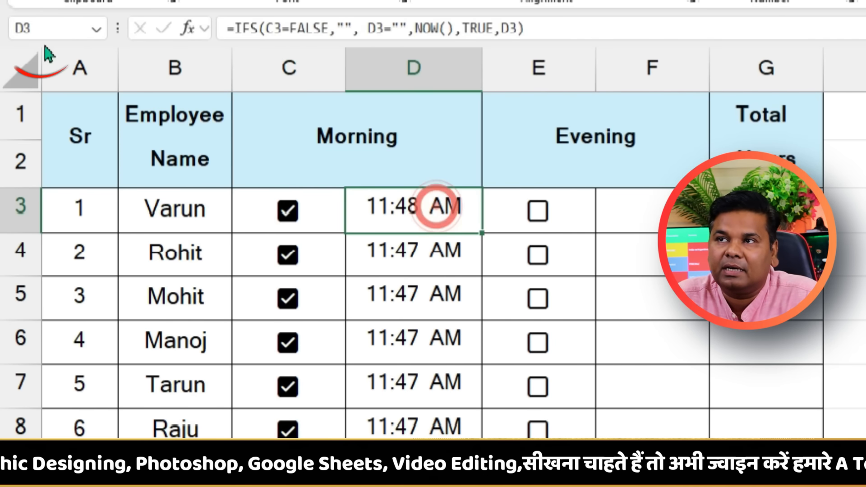
pyautogui.click(573, 223)
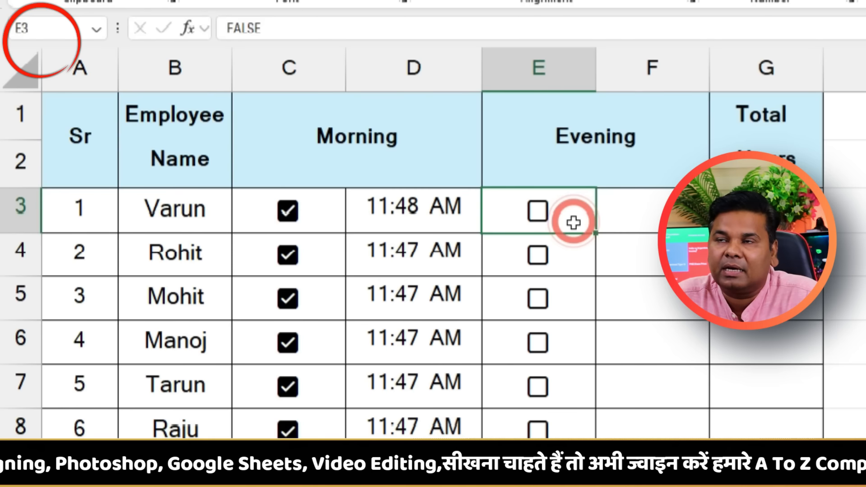
pyautogui.click(656, 222)
# - Copy the IFS formula text from D3 and paste it into F3
pyautogui.click(412, 206)
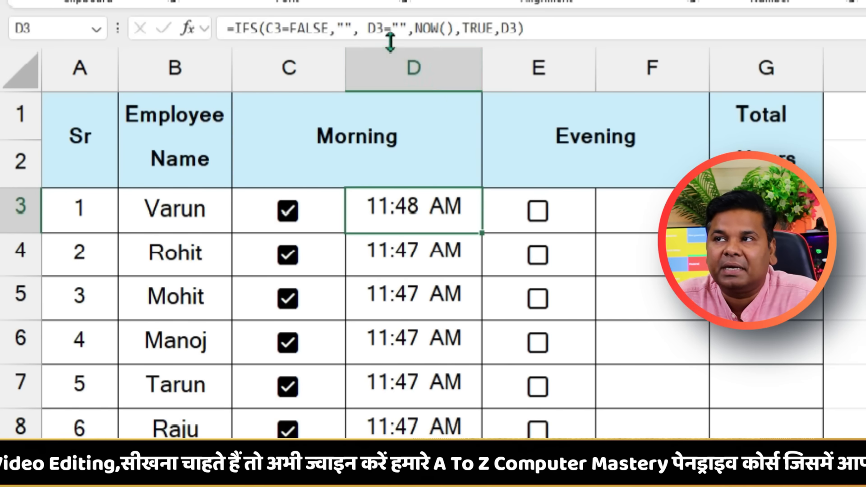
pyautogui.moveTo(539, 34); pyautogui.dragTo(227, 30)
pyautogui.hotkey('ctrl', 'c')
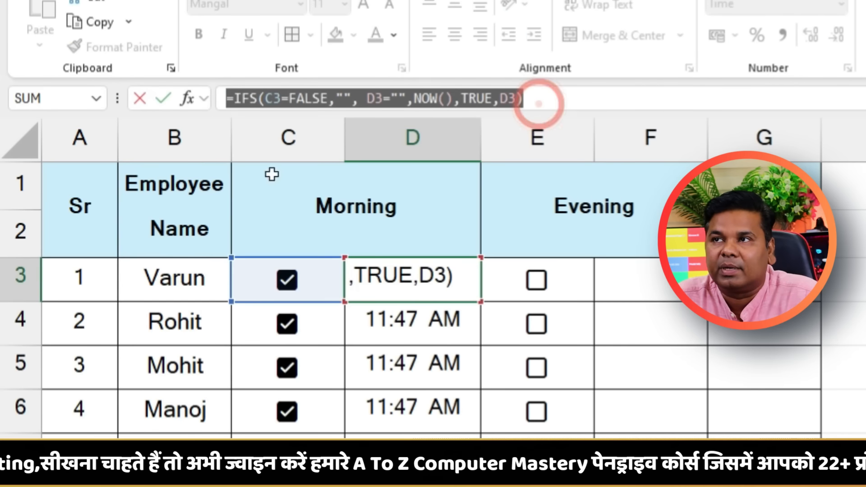
pyautogui.click(601, 284)
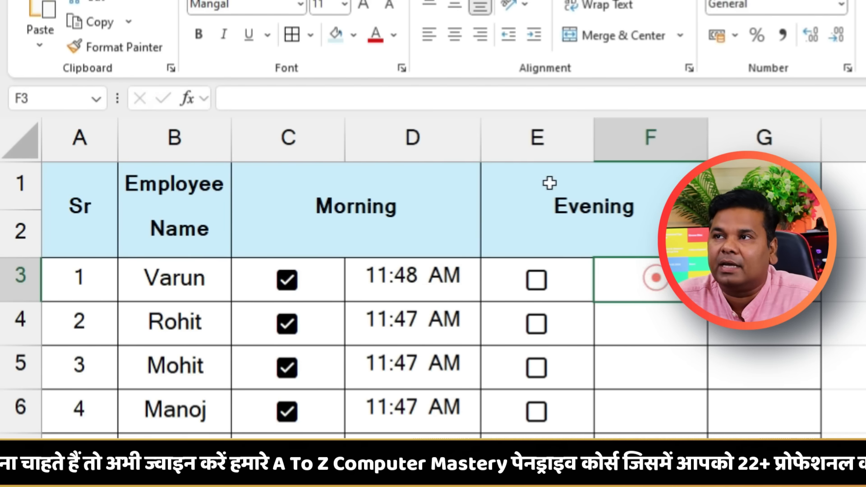
pyautogui.click(433, 90)
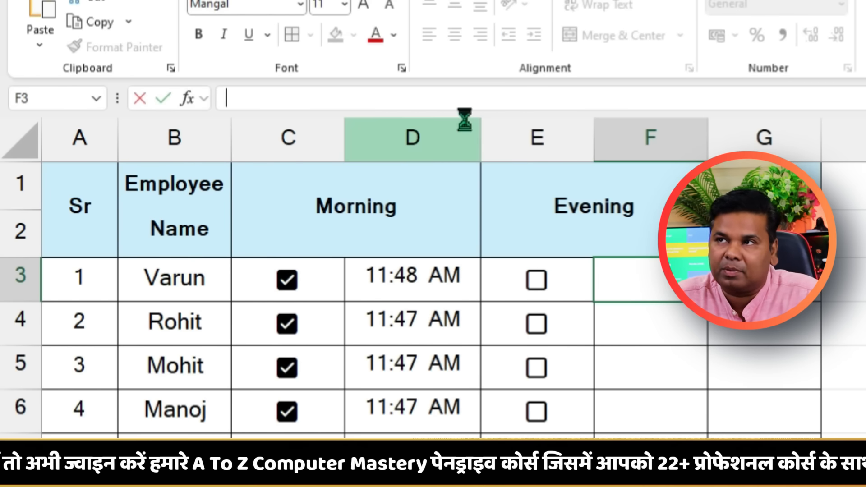
pyautogui.hotkey('ctrl', 'v')
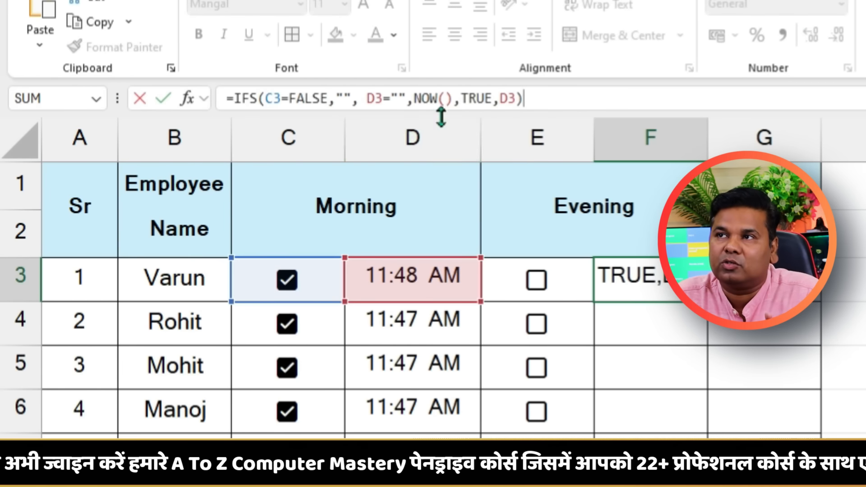
# - Adapt the formula in F3 to the Evening columns so it reads =IFS(E3=FALSE,"", F3="",NOW(),TRUE,F3)
pyautogui.click(281, 98)
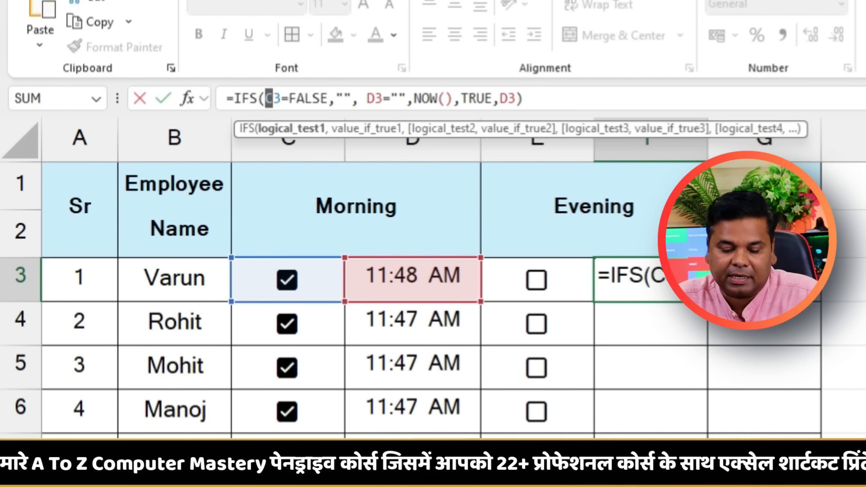
pyautogui.write('E')
pyautogui.press('Right')
pyautogui.press('Right')
pyautogui.press('Right')
pyautogui.press('Right')
pyautogui.press('Right')
pyautogui.press('Right')
pyautogui.press('Right')
pyautogui.press('Right')
pyautogui.press('Right')
pyautogui.press('Right')
pyautogui.press('Right')
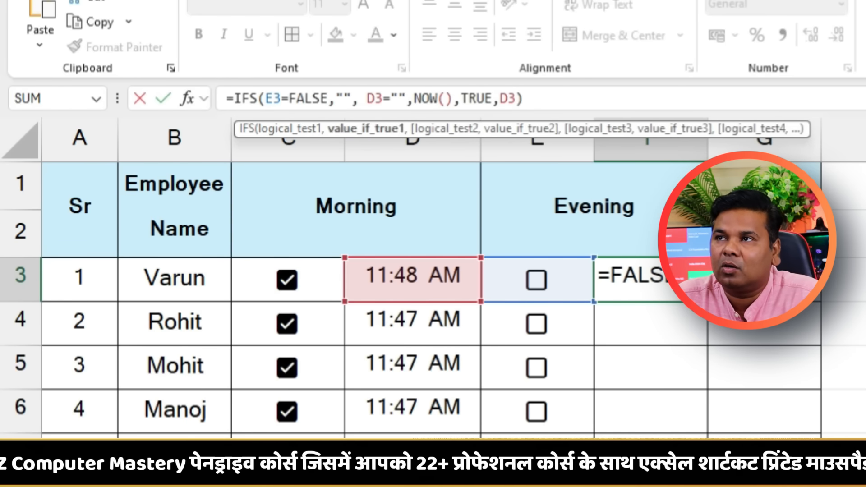
pyautogui.write('F')
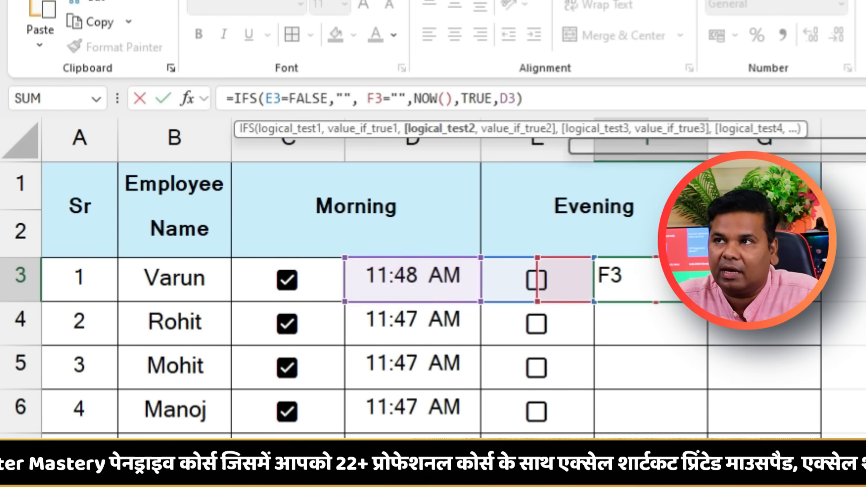
pyautogui.press('Right')
pyautogui.press('Right')
pyautogui.press('Right')
pyautogui.press('Right')
pyautogui.press('Right')
pyautogui.press('Right')
pyautogui.press('Right')
pyautogui.press('Right')
pyautogui.press('Right')
pyautogui.press('Right')
pyautogui.press('Right')
pyautogui.press('Right')
pyautogui.press('Right')
pyautogui.press('Right')
pyautogui.press('Right')
pyautogui.press('Right')
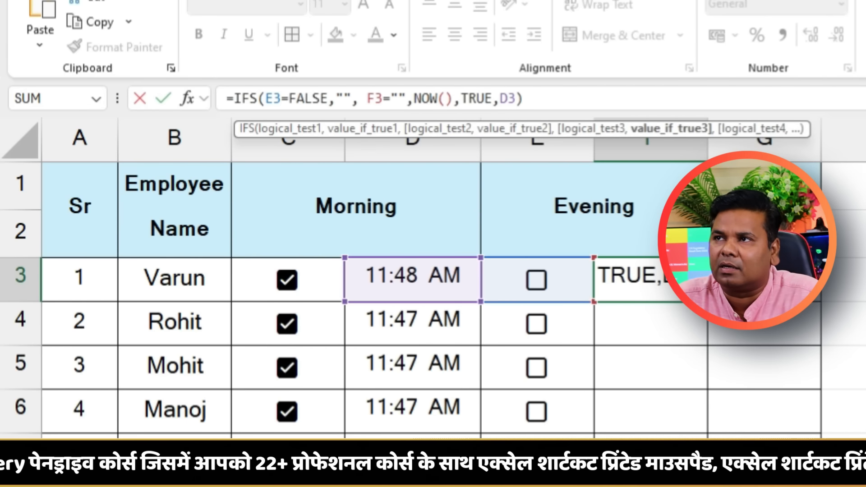
pyautogui.write('F')
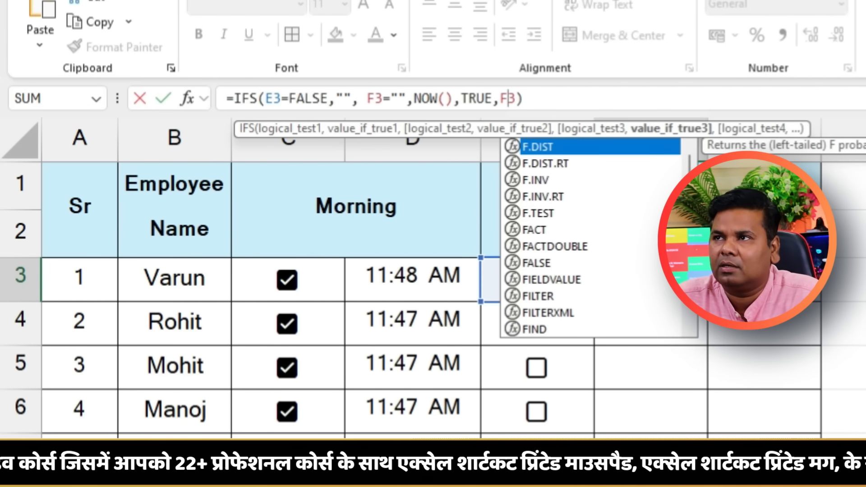
pyautogui.press('Return')
# - Fill the Evening timestamp formula from F3 down to F12
pyautogui.click(675, 281)
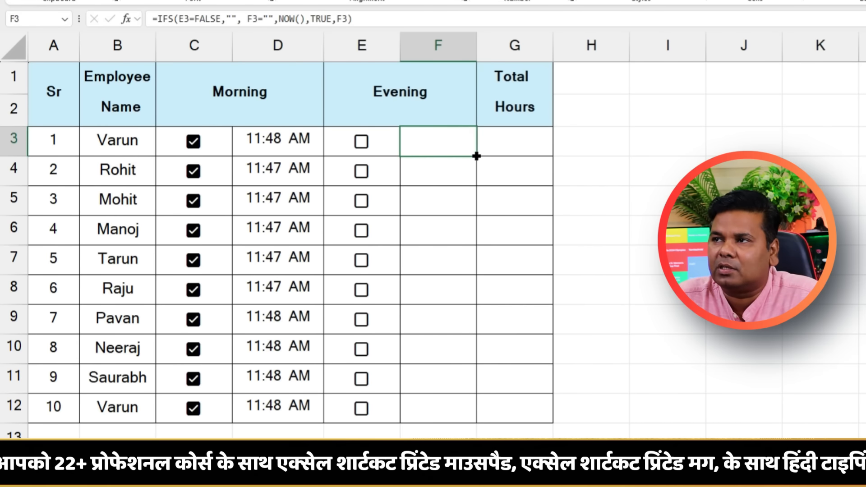
pyautogui.moveTo(477, 156); pyautogui.dragTo(479, 406)
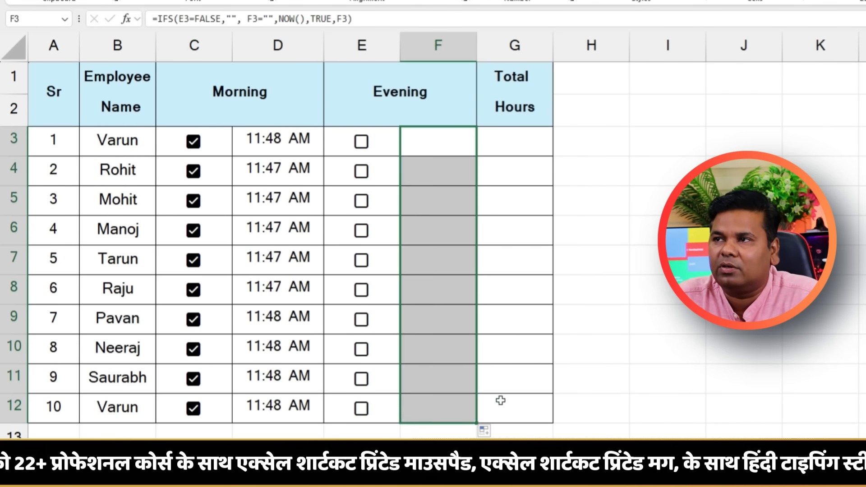
pyautogui.click(744, 260)
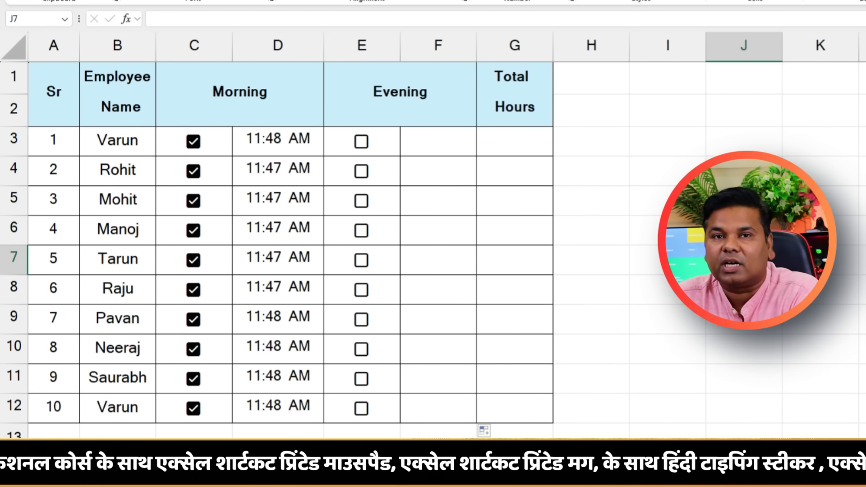
# - Test the Evening checkboxes by ticking and unticking E3 and ticking E4
pyautogui.click(360, 141)
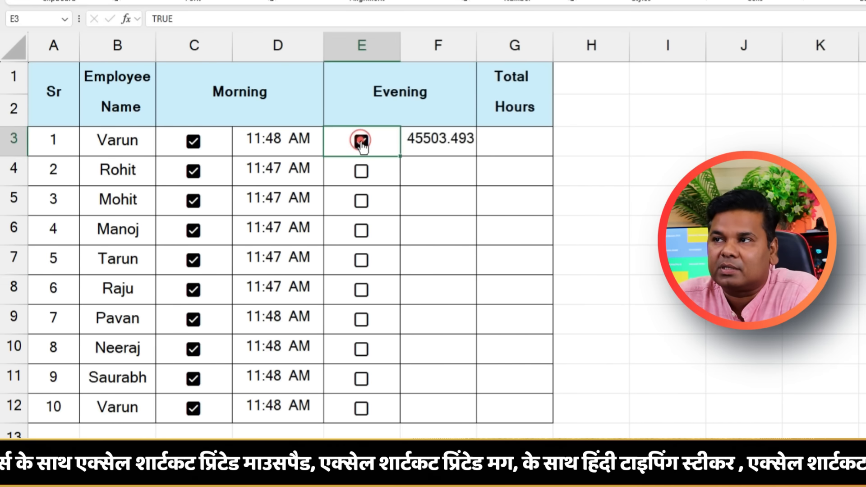
pyautogui.click(361, 141)
pyautogui.click(361, 171)
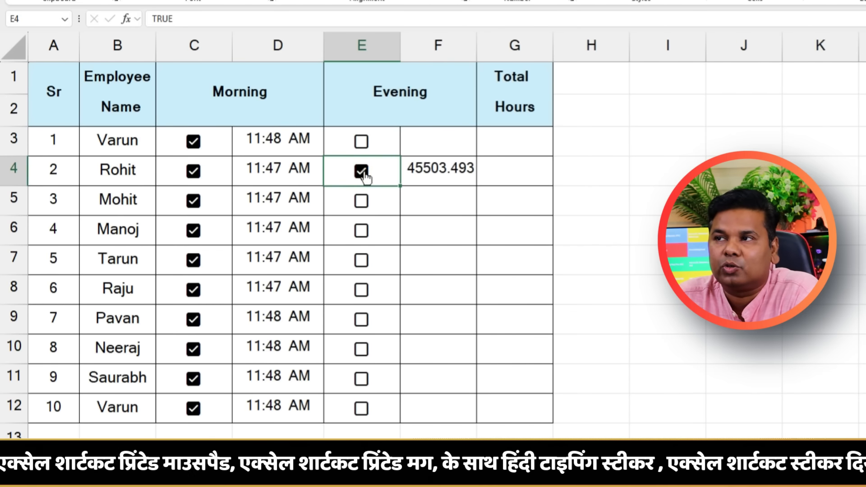
# - Clear the Evening checkbox in E4 and leave the one in E3 ticked
pyautogui.click(362, 171)
pyautogui.click(360, 142)
pyautogui.click(361, 142)
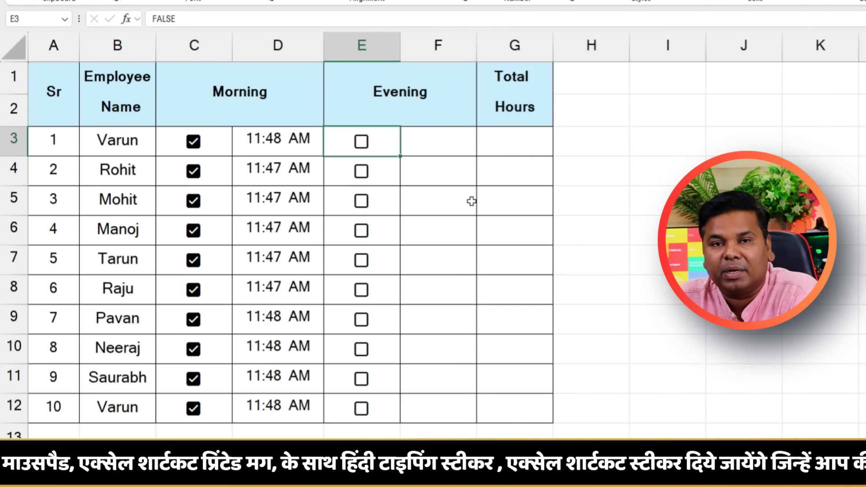
pyautogui.click(360, 142)
# - Format the Evening timestamp cells F3 to F12 with the Time format 01:30 PM
pyautogui.moveTo(441, 136); pyautogui.dragTo(452, 418)
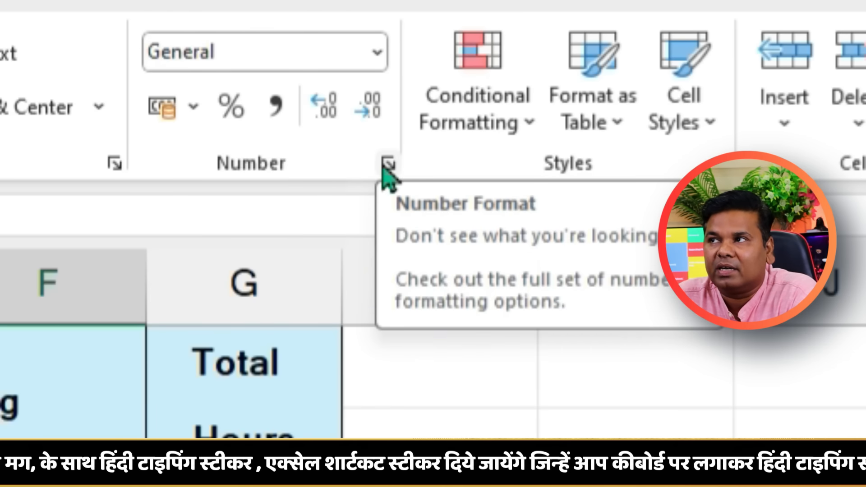
pyautogui.click(572, 1)
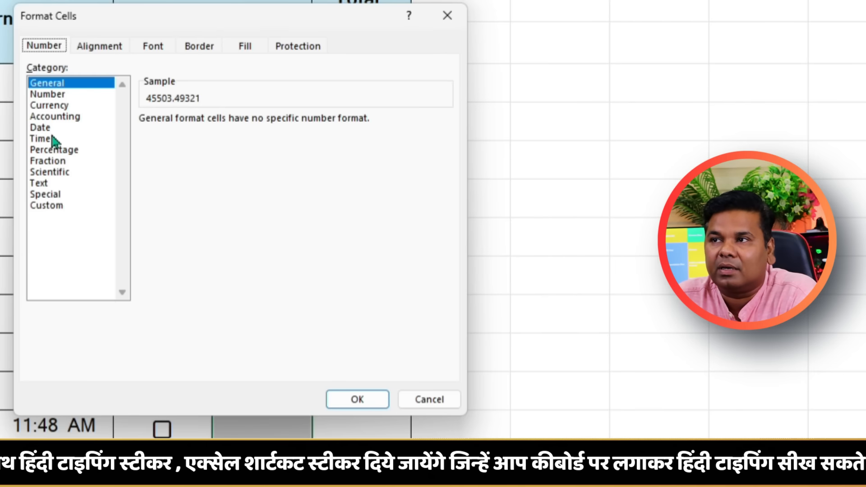
pyautogui.click(46, 139)
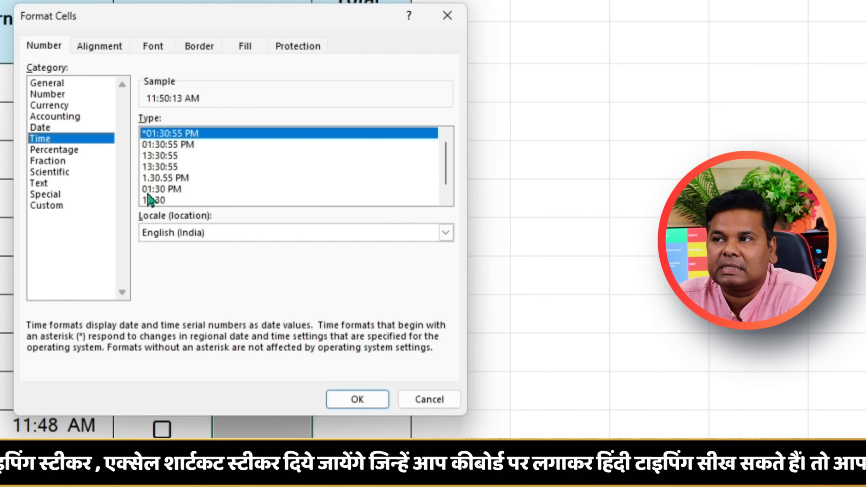
pyautogui.click(170, 191)
pyautogui.click(356, 395)
# - Tick the Evening checkboxes in E4 through E12 and widen column F slightly
pyautogui.click(363, 170)
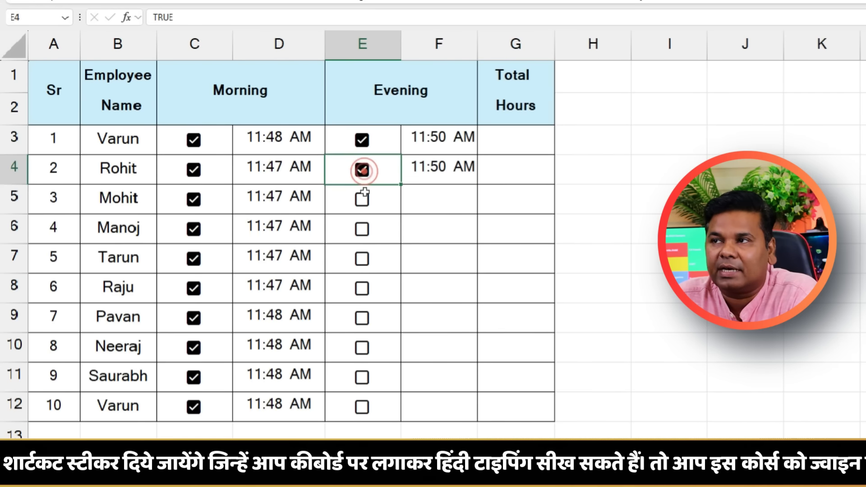
pyautogui.click(362, 199)
pyautogui.click(361, 230)
pyautogui.click(362, 258)
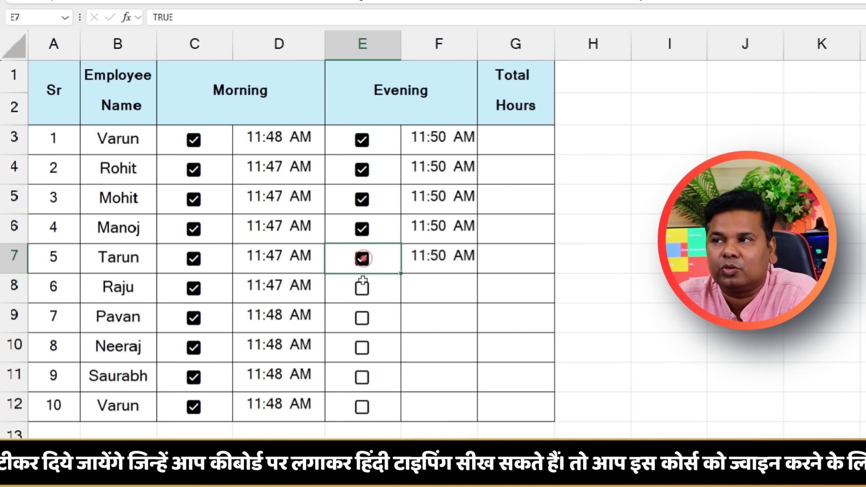
pyautogui.click(362, 287)
pyautogui.click(362, 318)
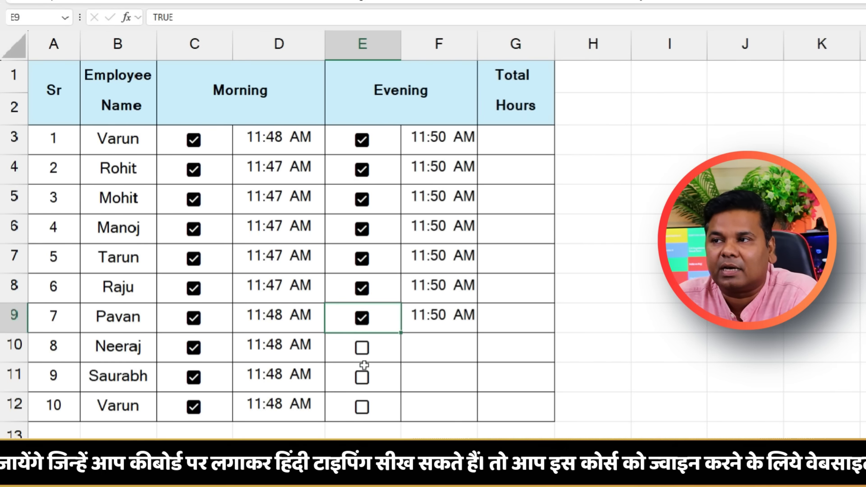
pyautogui.click(361, 348)
pyautogui.click(362, 378)
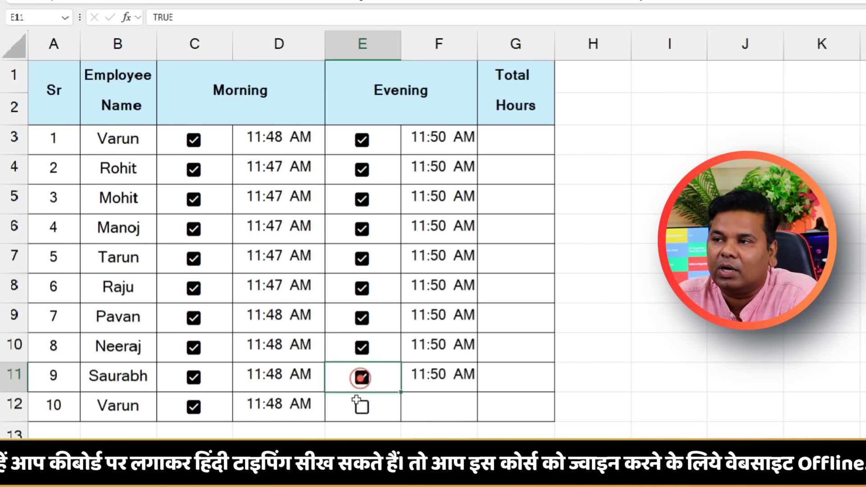
pyautogui.click(361, 406)
pyautogui.moveTo(477, 45); pyautogui.dragTo(487, 45)
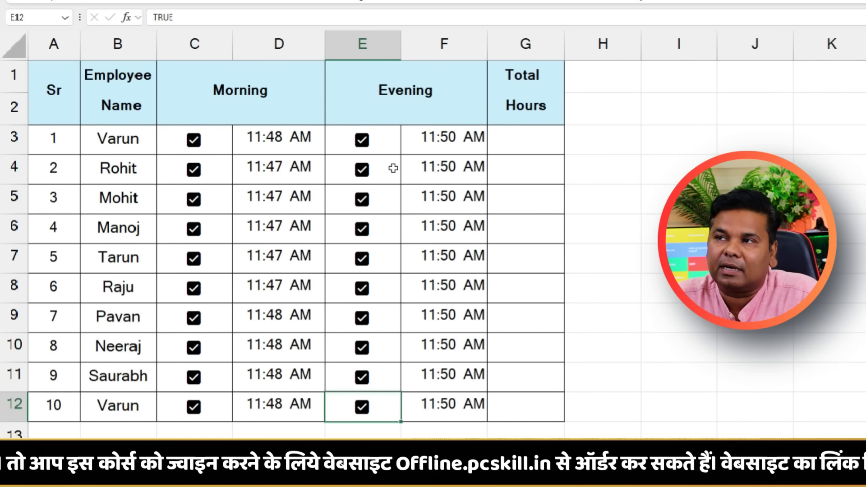
# - Enter =F3-D3 as the Total Hours formula in G3 and fill it down to G12
pyautogui.click(519, 132)
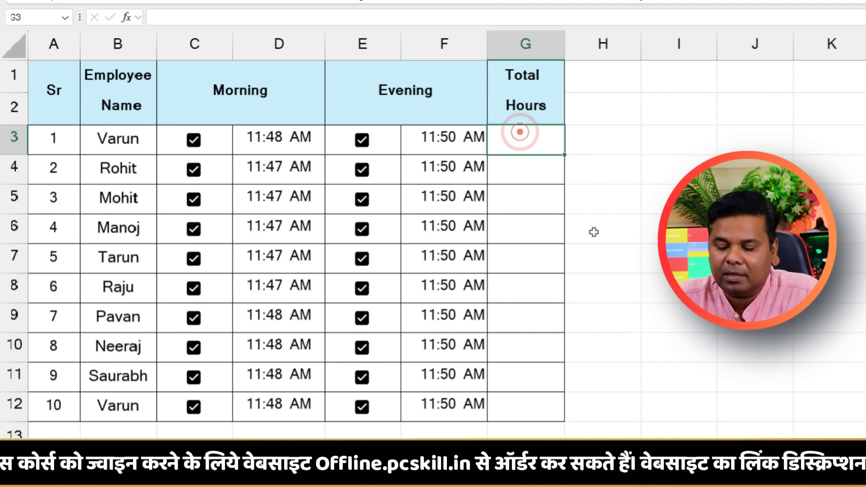
pyautogui.write('=')
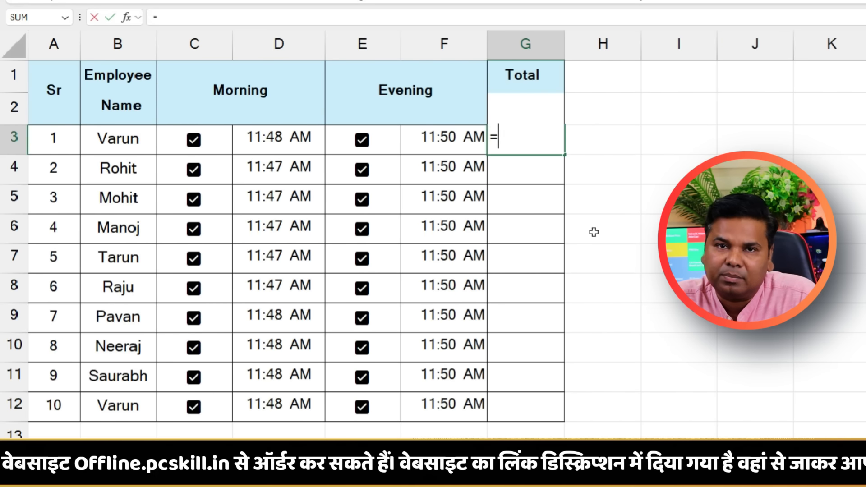
pyautogui.click(446, 144)
pyautogui.write('-')
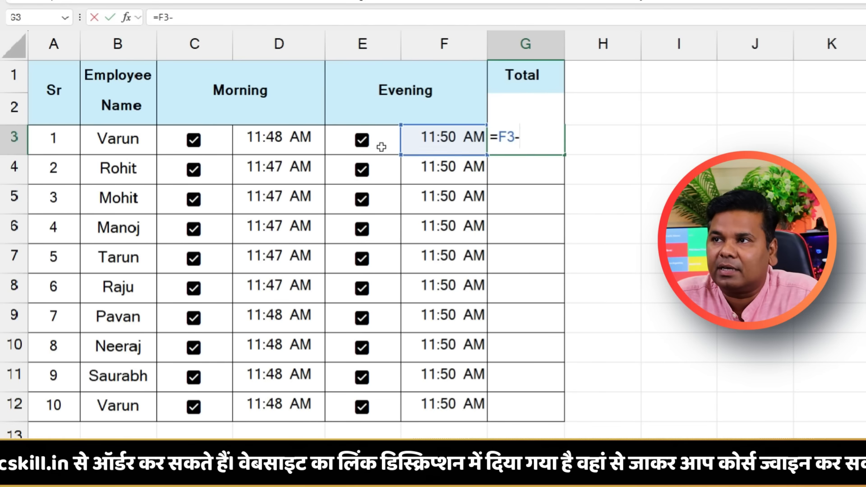
pyautogui.click(311, 118)
pyautogui.click(300, 137)
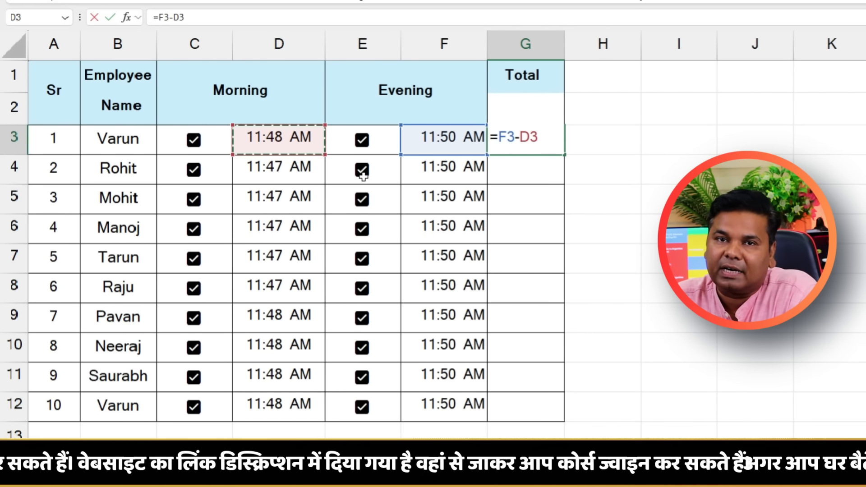
pyautogui.press('Return')
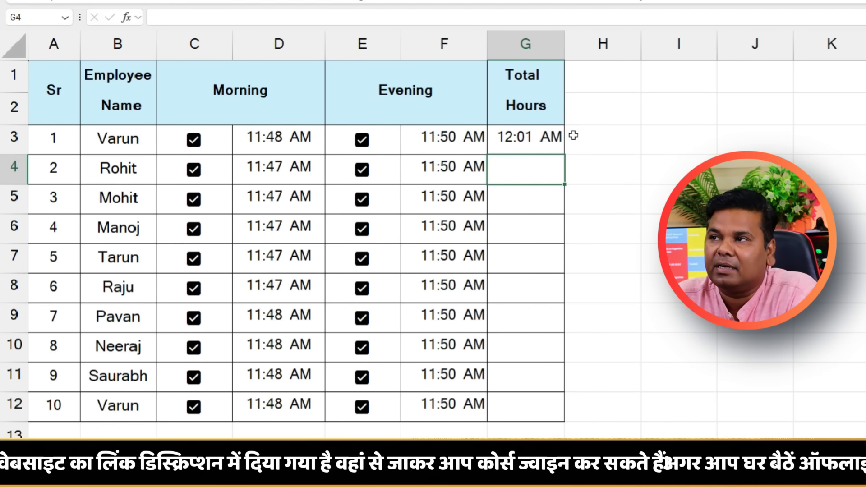
pyautogui.press('Up')
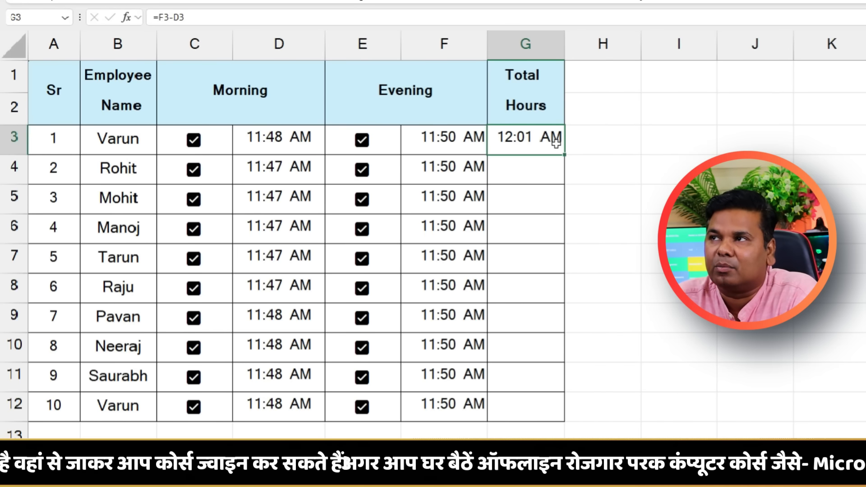
pyautogui.moveTo(565, 154); pyautogui.dragTo(597, 408)
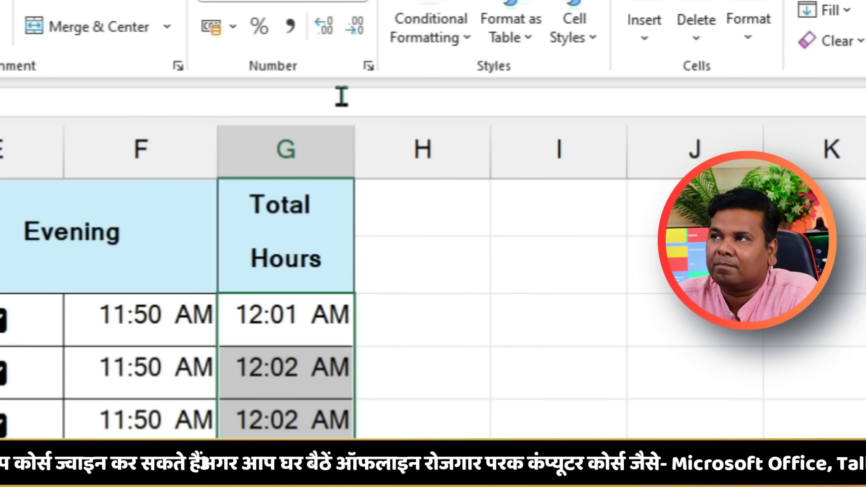
# - Format the Total Hours cells G3 to G12 with the 24-hour Time format 13:30
pyautogui.click(367, 68)
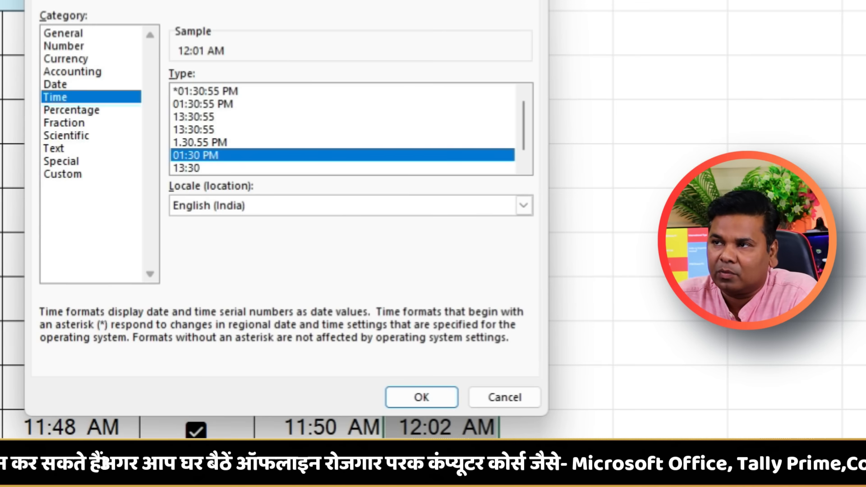
pyautogui.click(197, 168)
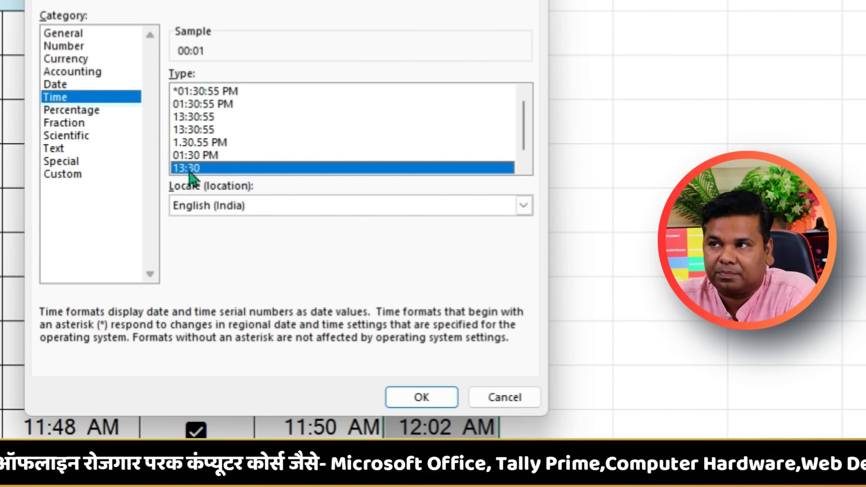
pyautogui.click(58, 98)
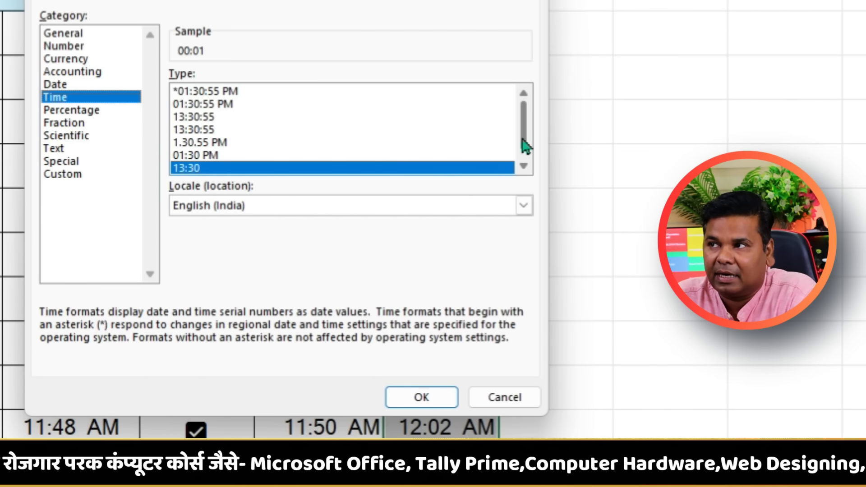
pyautogui.moveTo(522, 145); pyautogui.dragTo(523, 158)
pyautogui.click(194, 156)
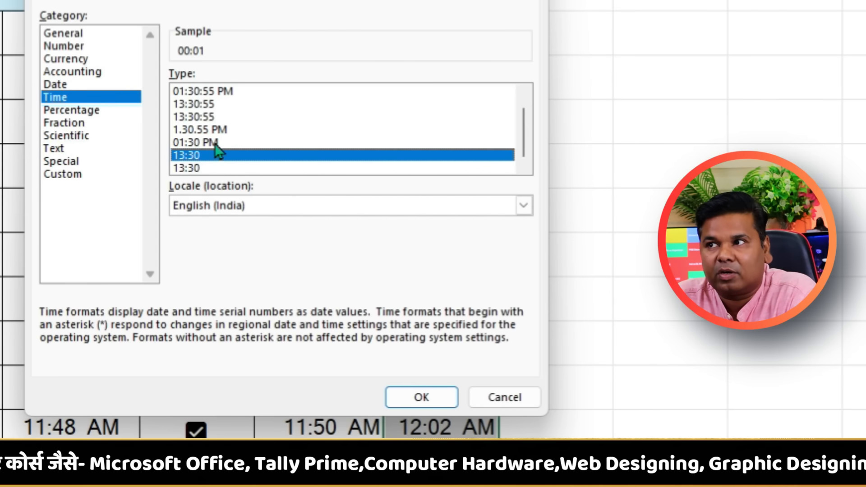
pyautogui.doubleClick(196, 156)
pyautogui.click(675, 423)
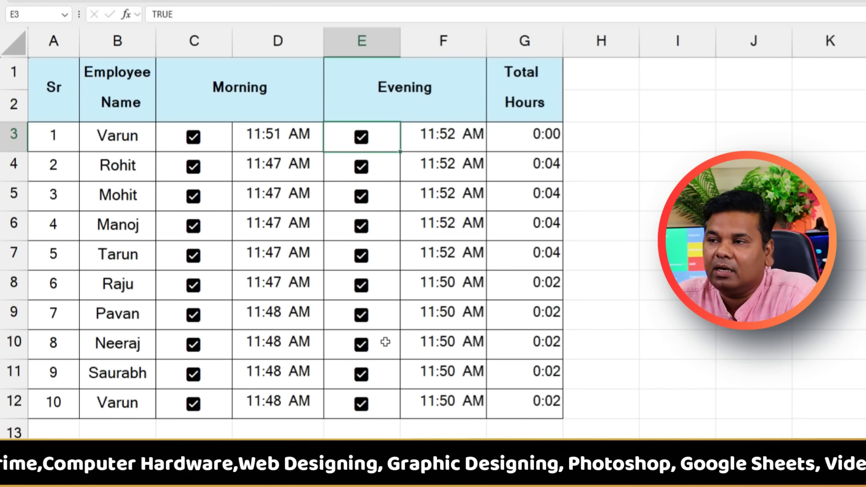
# - Untick all the Evening checkboxes from E3 to E12
pyautogui.click(360, 404)
pyautogui.click(361, 374)
pyautogui.click(361, 344)
pyautogui.click(361, 314)
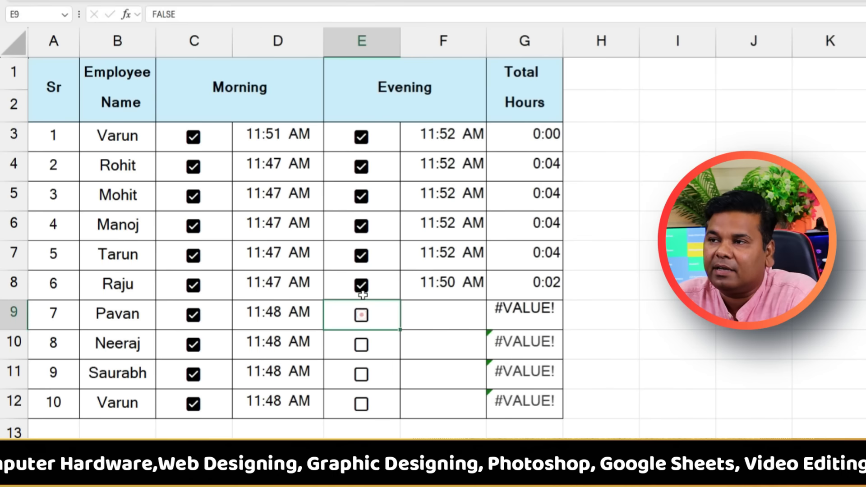
pyautogui.click(361, 285)
pyautogui.click(360, 256)
pyautogui.click(361, 225)
pyautogui.click(361, 196)
pyautogui.click(360, 137)
pyautogui.click(361, 166)
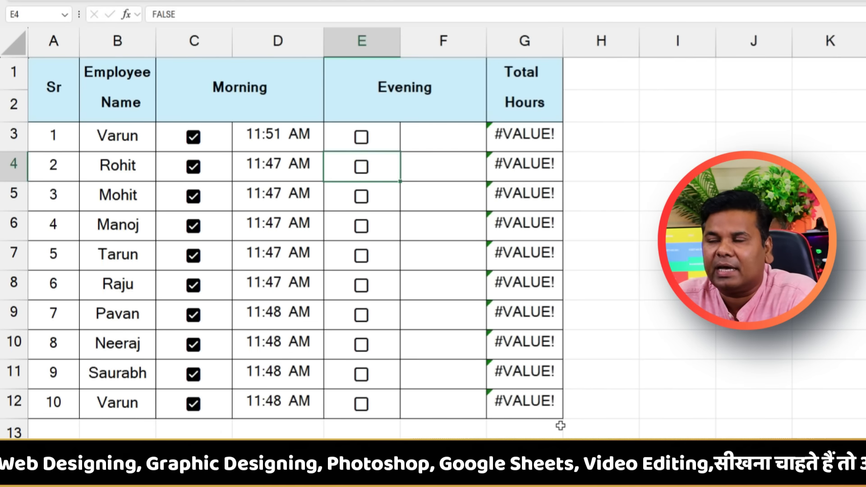
# - Wrap the Total Hours formula in G3 with IFERROR so it reads =IFERROR(F3-D3, "")
pyautogui.click(524, 139)
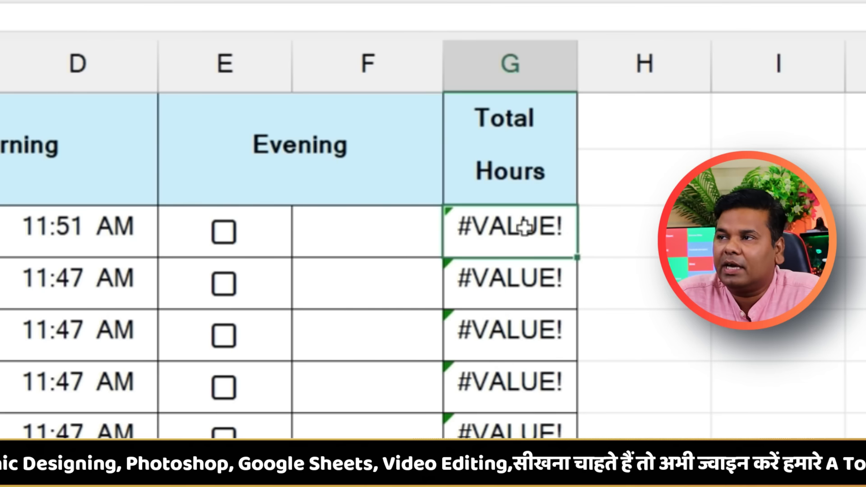
pyautogui.click(514, 128)
pyautogui.doubleClick(514, 231)
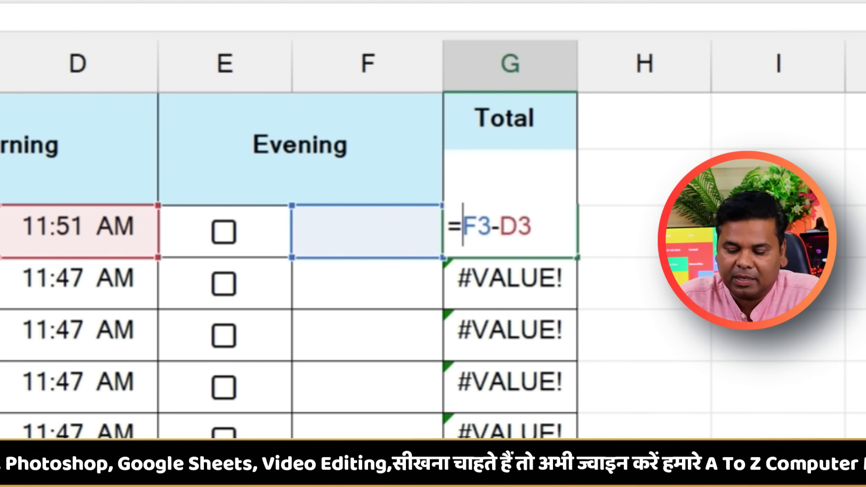
pyautogui.write('i')
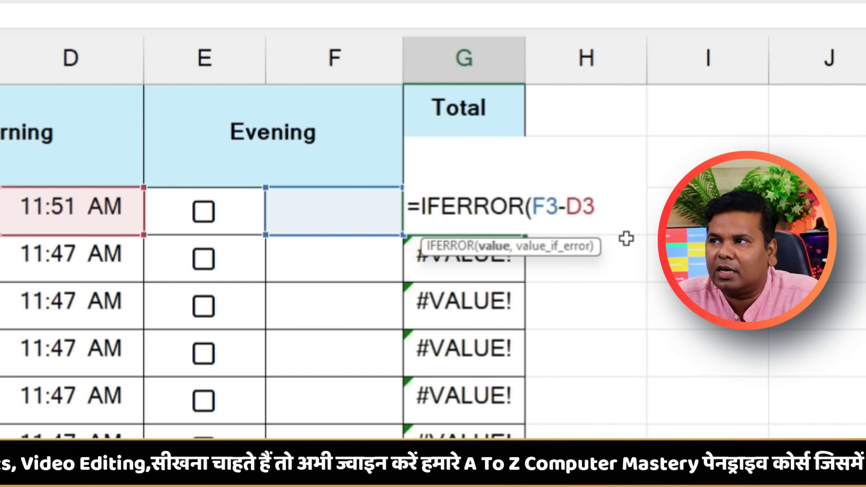
pyautogui.click(609, 199)
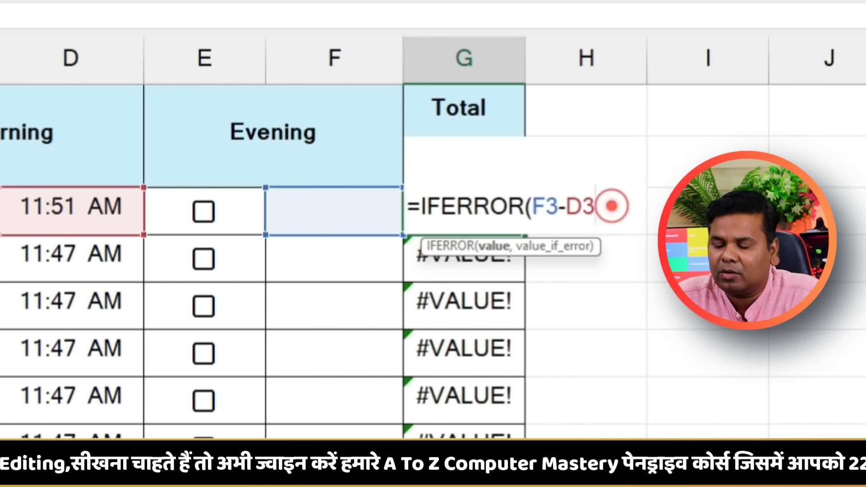
pyautogui.write(', ')
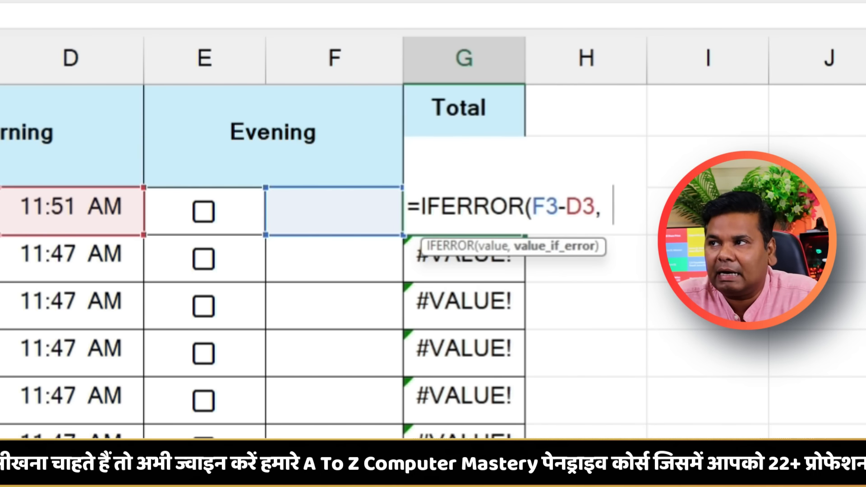
pyautogui.write('"")')
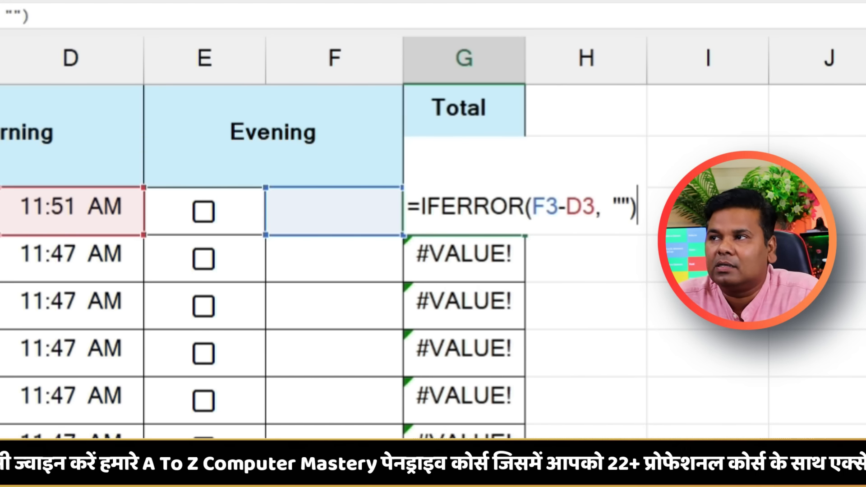
pyautogui.press('Return')
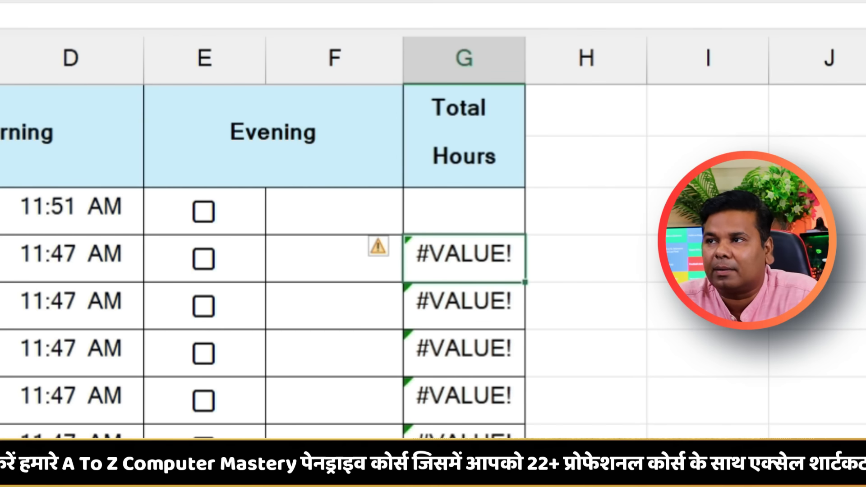
pyautogui.click(456, 212)
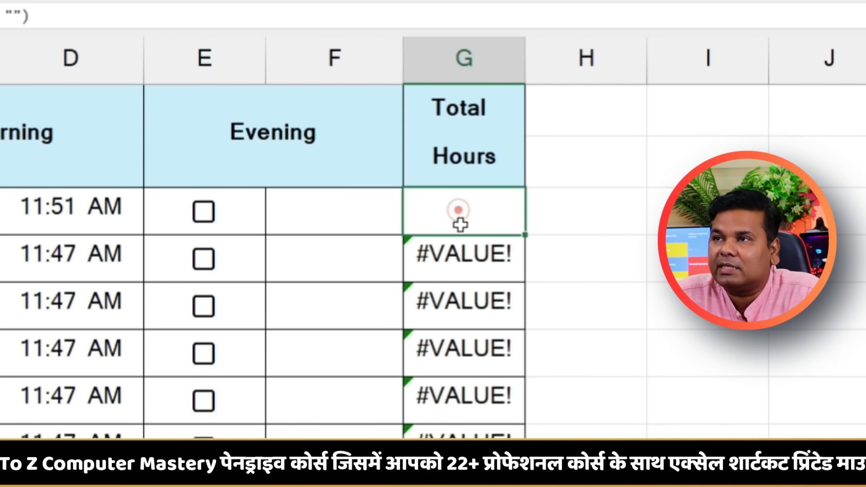
pyautogui.doubleClick(456, 209)
pyautogui.click(457, 209)
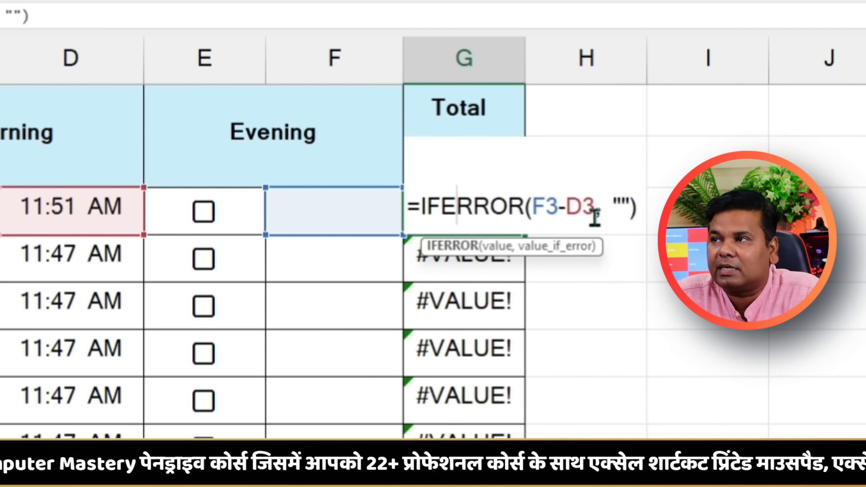
pyautogui.moveTo(422, 211); pyautogui.dragTo(520, 210)
pyautogui.click(661, 209)
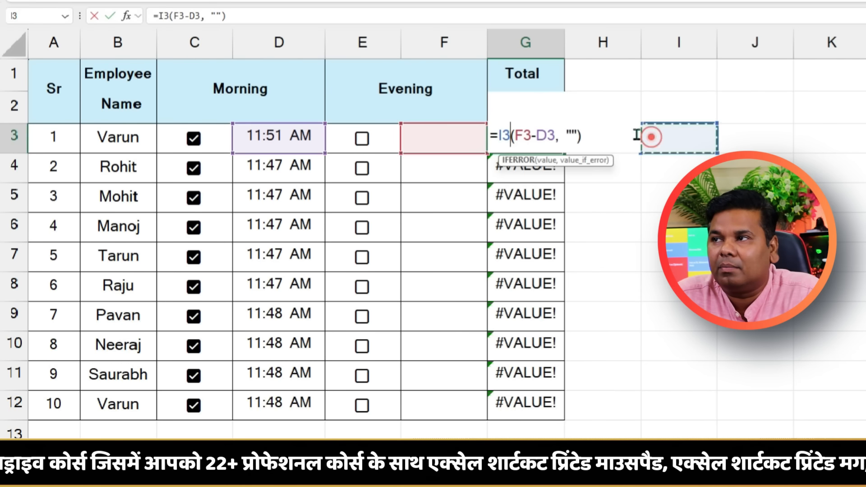
pyautogui.press('Escape')
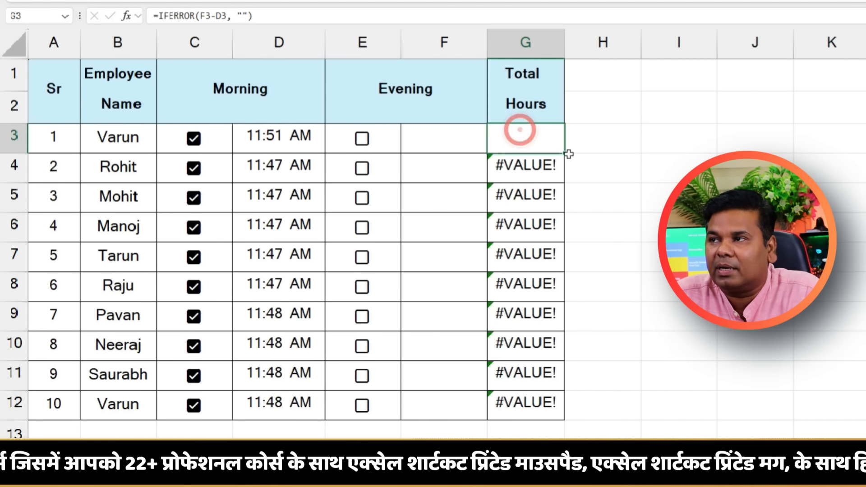
# - Fill the IFERROR Total Hours formula from G3 down to G12
pyautogui.moveTo(564, 153); pyautogui.dragTo(578, 418)
pyautogui.hotkey('ctrl', 'z')
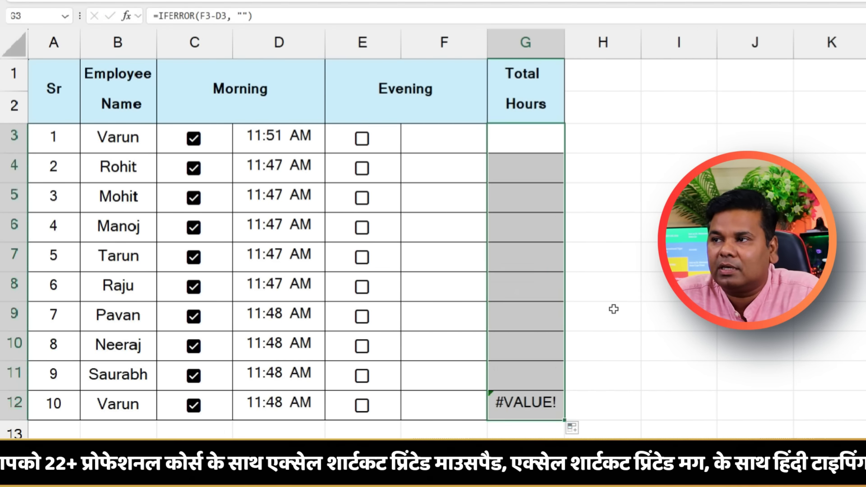
# - Tick all the Evening checkboxes from E3 to E12 and check the Total Hours results in column G
pyautogui.click(613, 310)
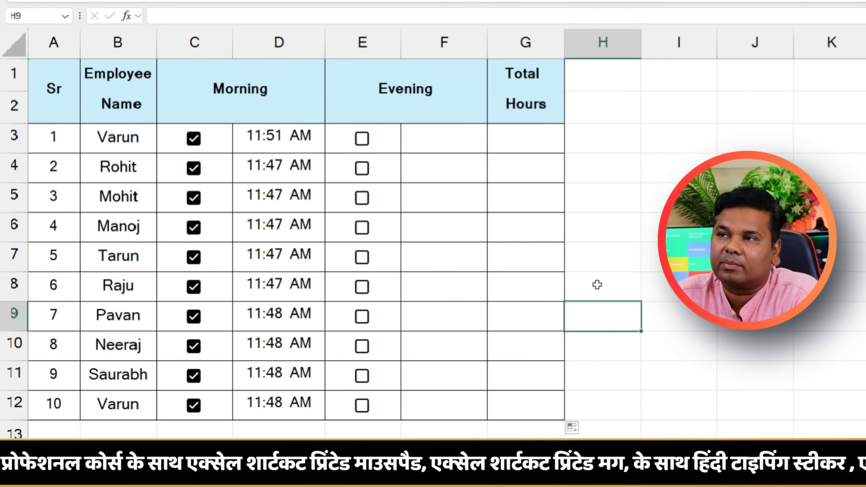
pyautogui.click(362, 139)
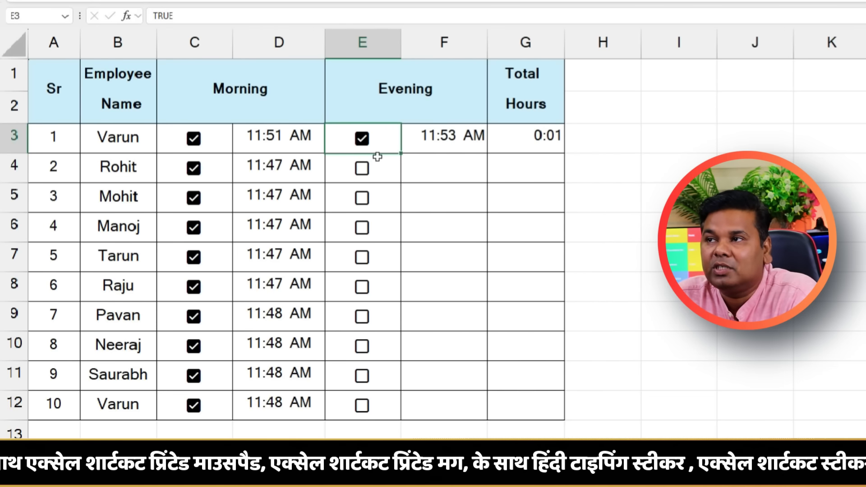
pyautogui.click(537, 150)
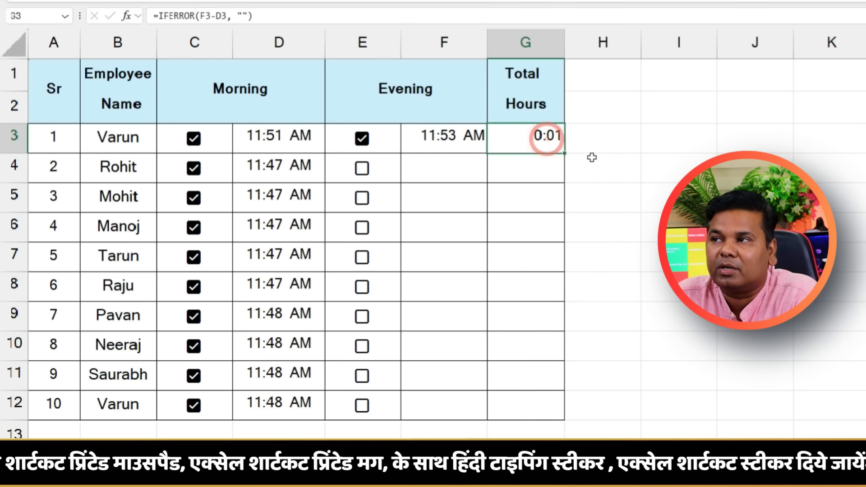
pyautogui.click(362, 168)
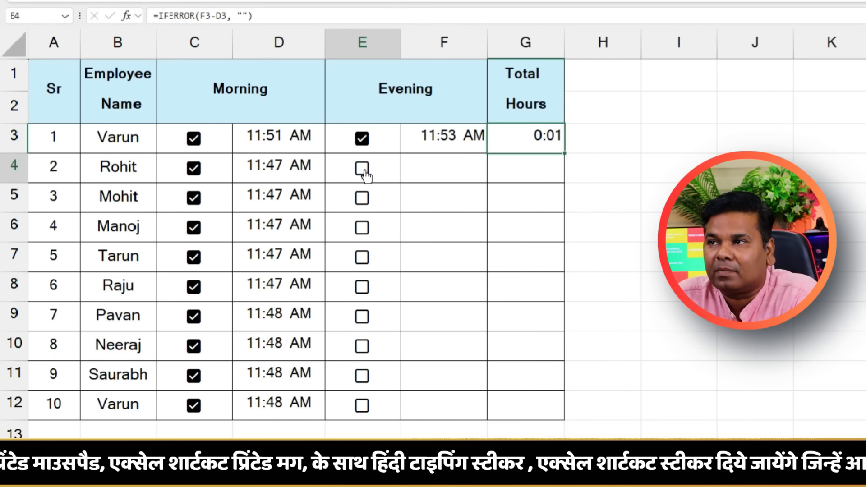
pyautogui.click(362, 198)
pyautogui.click(363, 228)
pyautogui.click(363, 229)
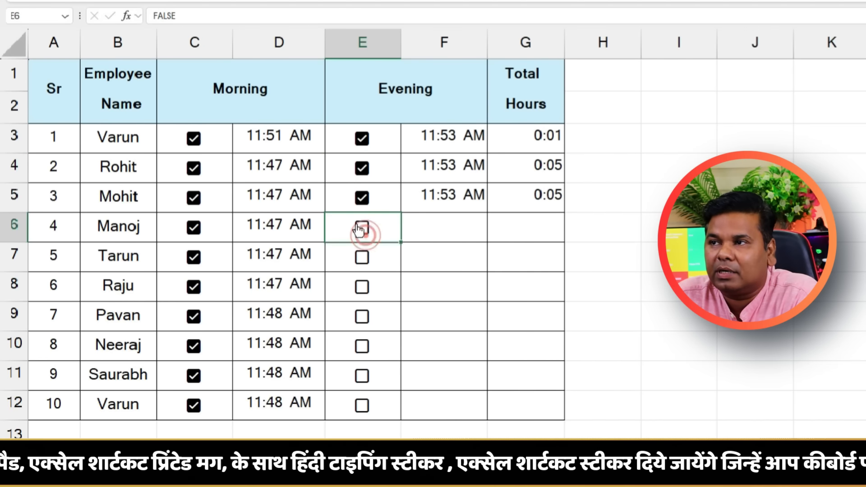
pyautogui.click(362, 256)
pyautogui.click(362, 289)
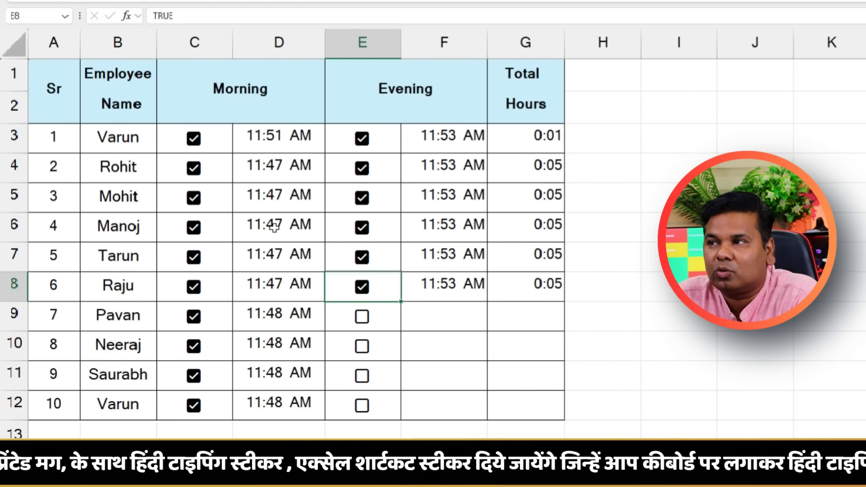
pyautogui.click(523, 223)
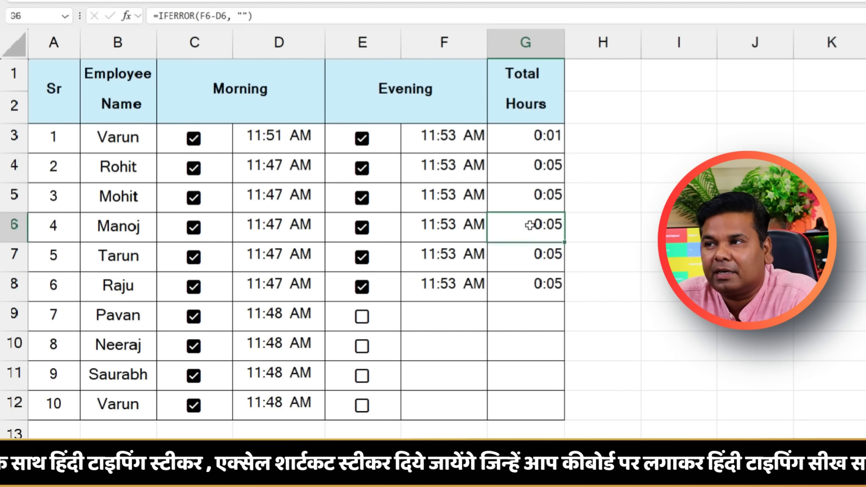
pyautogui.click(362, 317)
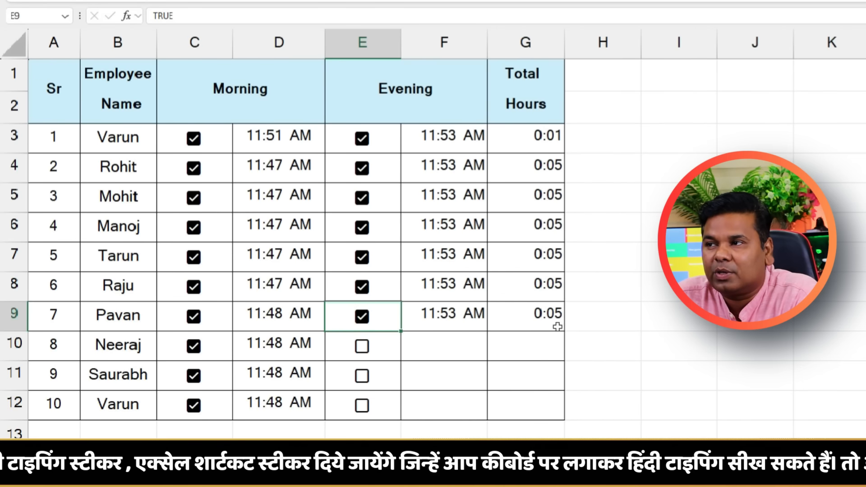
pyautogui.click(362, 346)
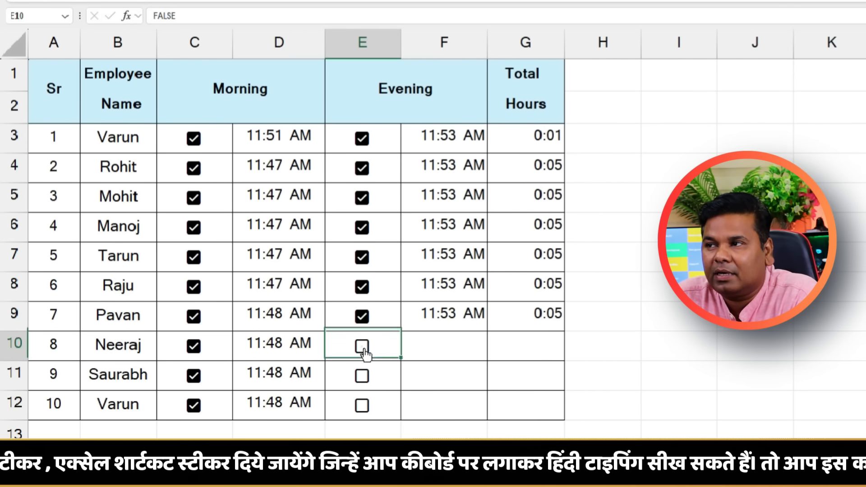
pyautogui.click(358, 375)
pyautogui.click(363, 408)
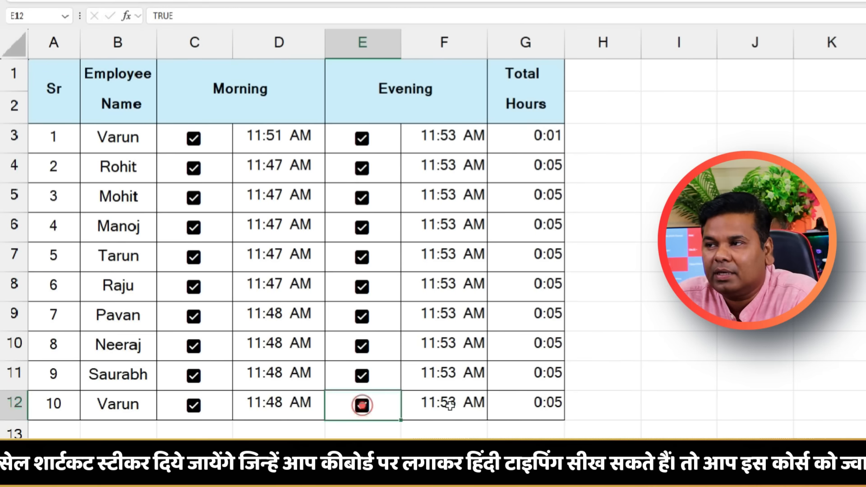
pyautogui.click(551, 406)
pyautogui.moveTo(542, 335); pyautogui.dragTo(544, 134)
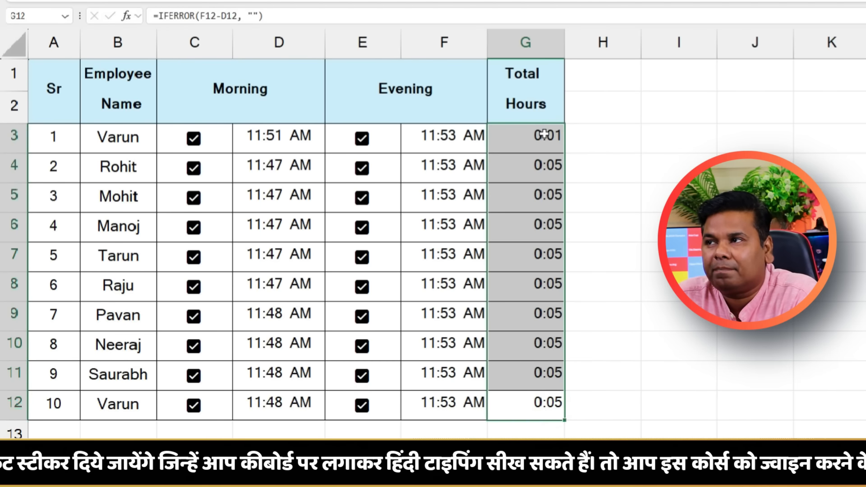
pyautogui.click(604, 280)
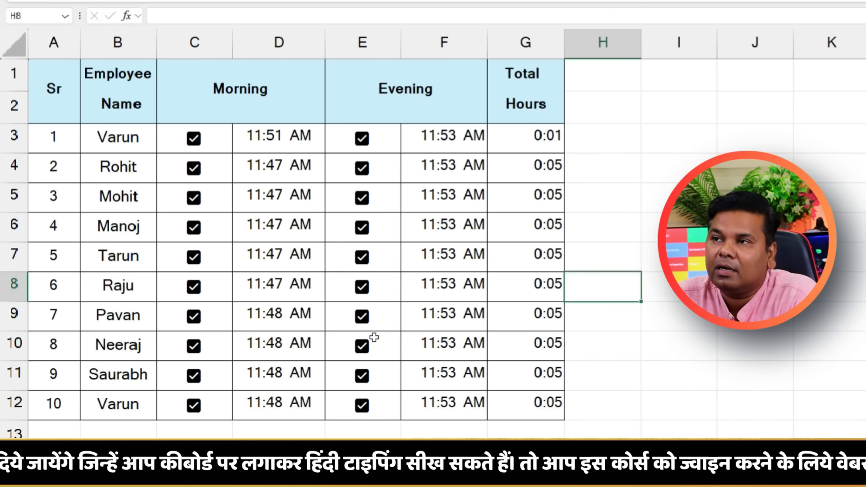
# - Replace the Morning time in D3 with 10:00 and check the Total Hours in G3
pyautogui.click(273, 137)
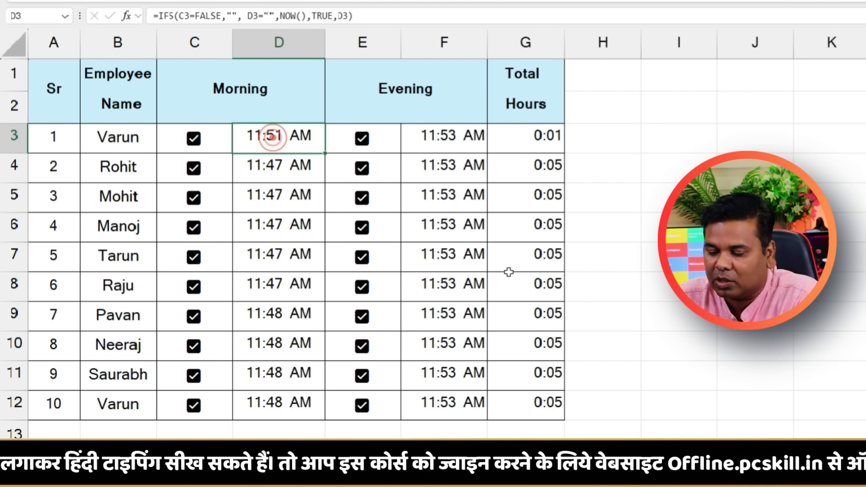
pyautogui.write('10:00')
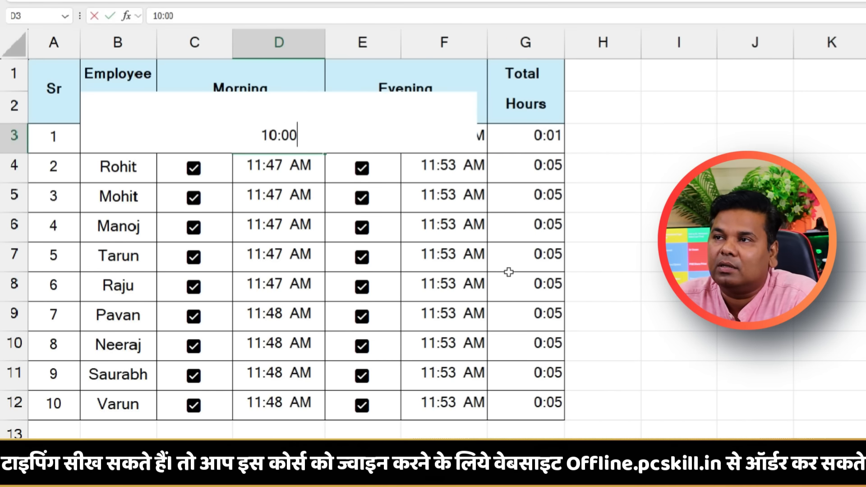
pyautogui.press('Return')
pyautogui.click(293, 133)
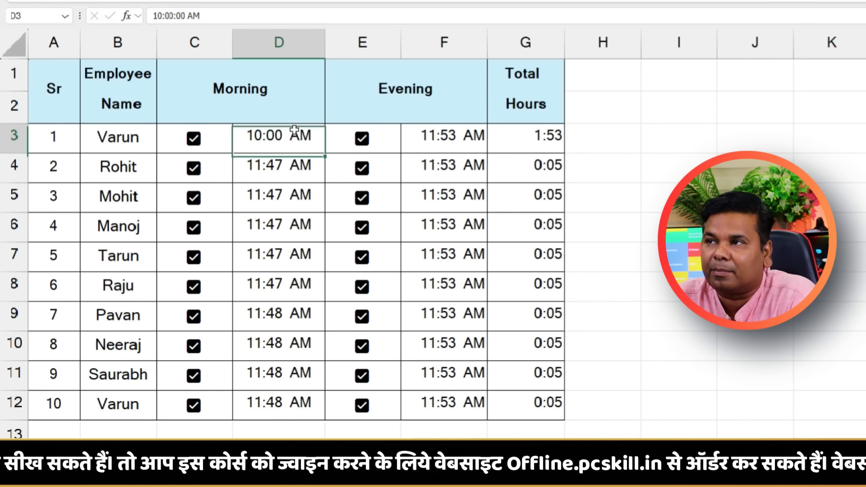
pyautogui.click(548, 137)
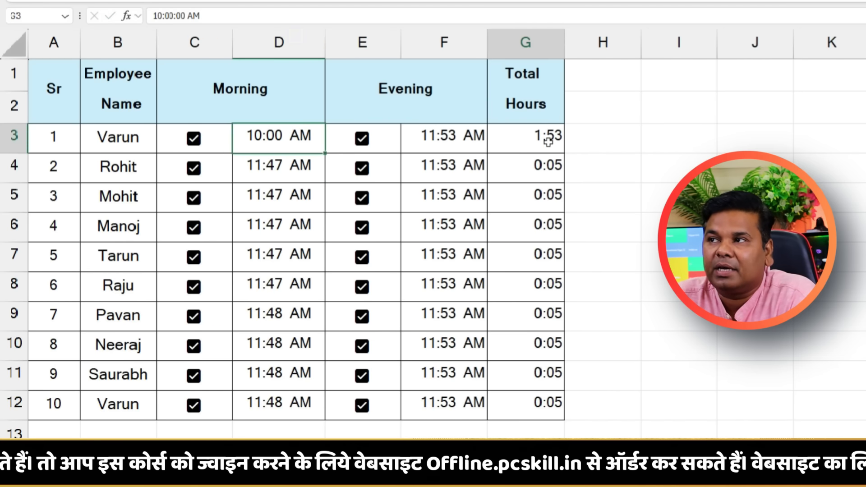
# - Centre the contents of the whole Total Hours column G horizontally
pyautogui.click(542, 45)
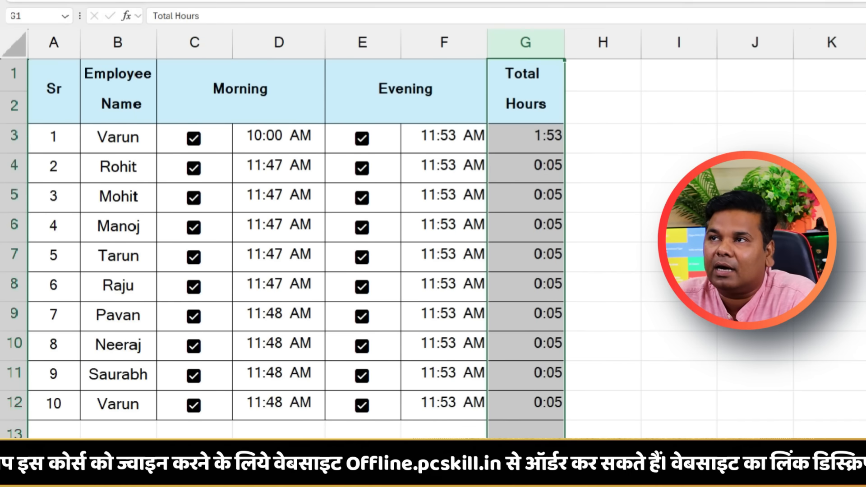
pyautogui.hotkey('alt', 'h')
pyautogui.press('a')
pyautogui.press('c')
pyautogui.hotkey('alt', 'h')
pyautogui.press('a')
pyautogui.press('c')
pyautogui.click(532, 126)
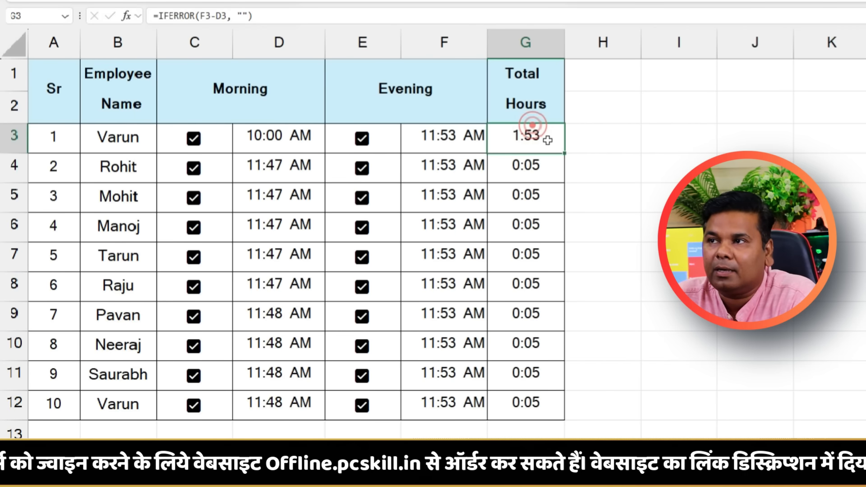
pyautogui.click(263, 167)
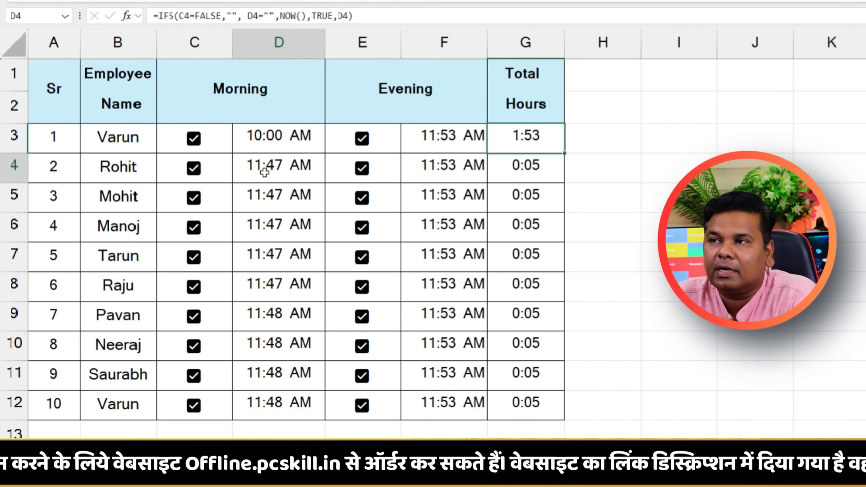
pyautogui.write('900 06:')
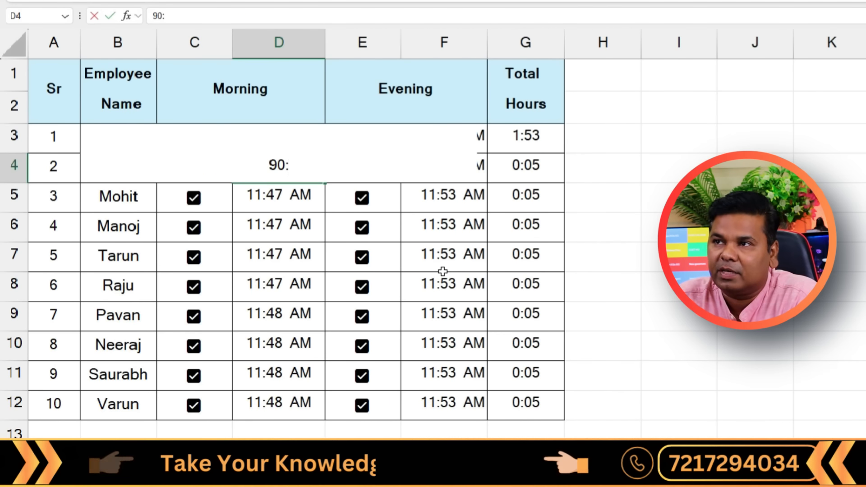
pyautogui.write('00')
pyautogui.press('Return')
# - Set the Morning time in D4 to 09:30 and check the Total Hours in G4
pyautogui.click(286, 167)
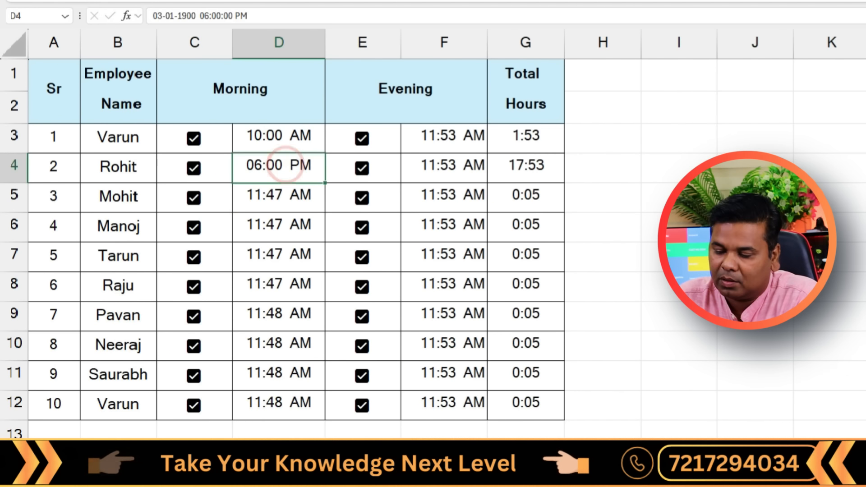
pyautogui.write('09:30')
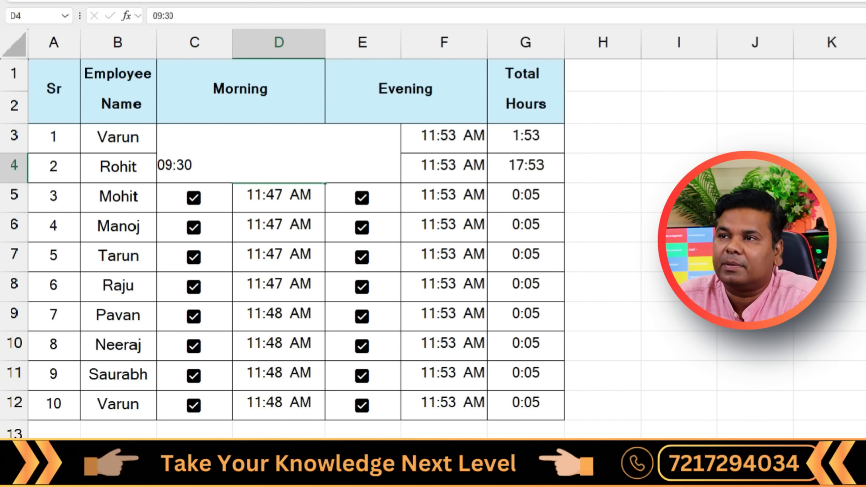
pyautogui.press('Return')
pyautogui.click(283, 176)
pyautogui.click(546, 171)
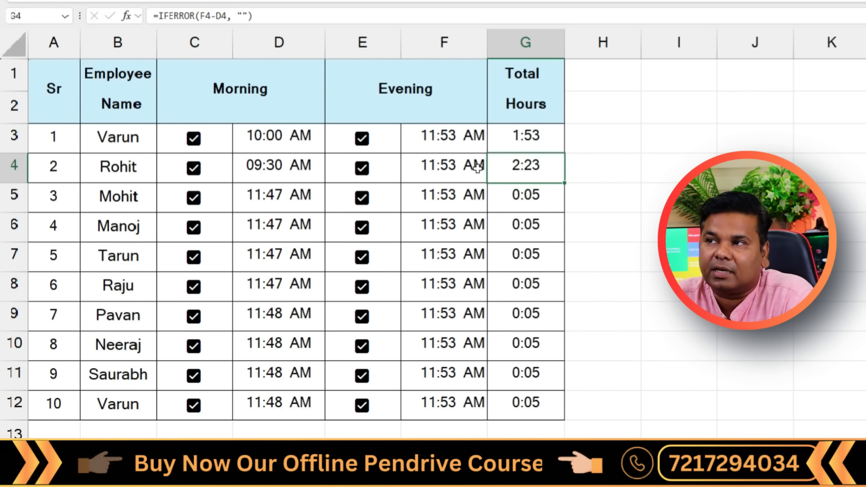
# - Set the Evening time in F4 to 06:00 PM and check the Total Hours in G4 against the row's times
pyautogui.click(407, 170)
pyautogui.write('06')
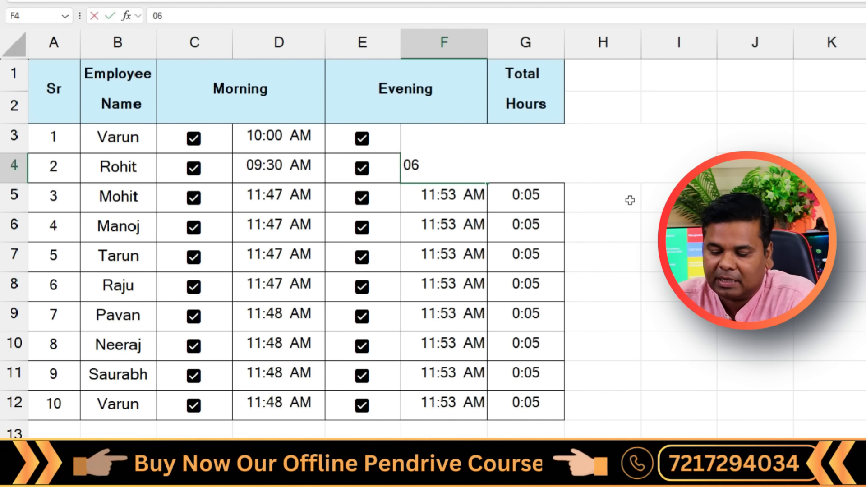
pyautogui.write(':00')
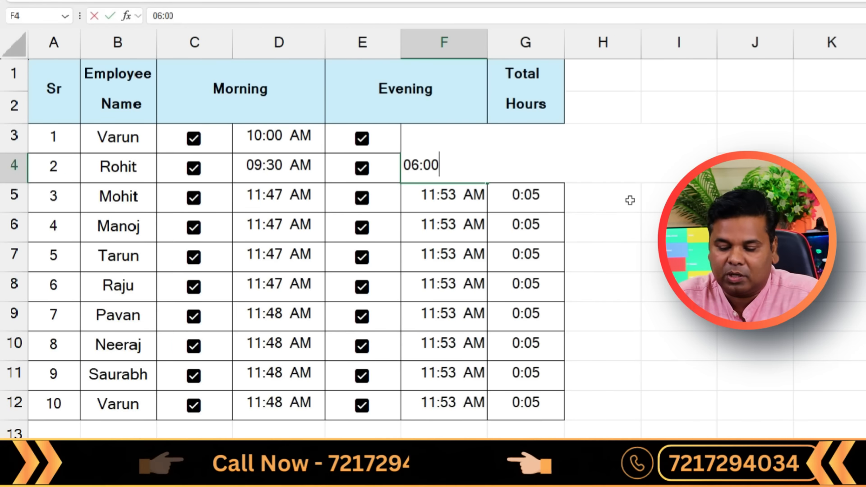
pyautogui.write(' PM')
pyautogui.press('Return')
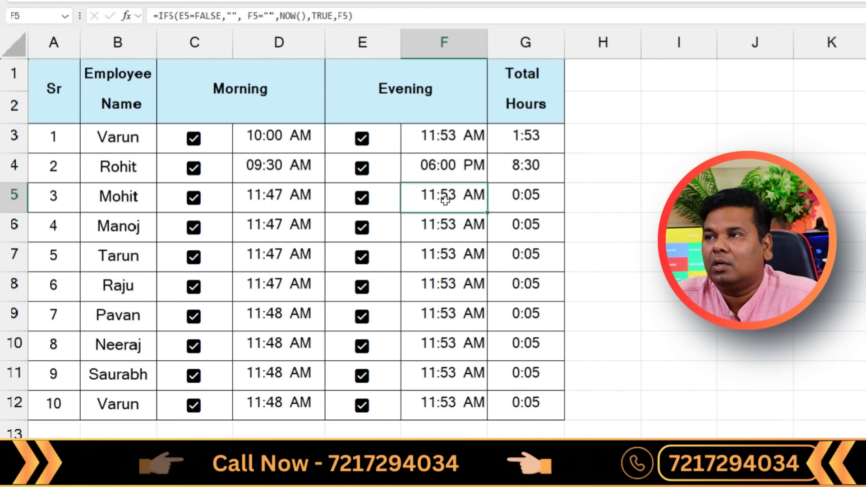
pyautogui.click(523, 165)
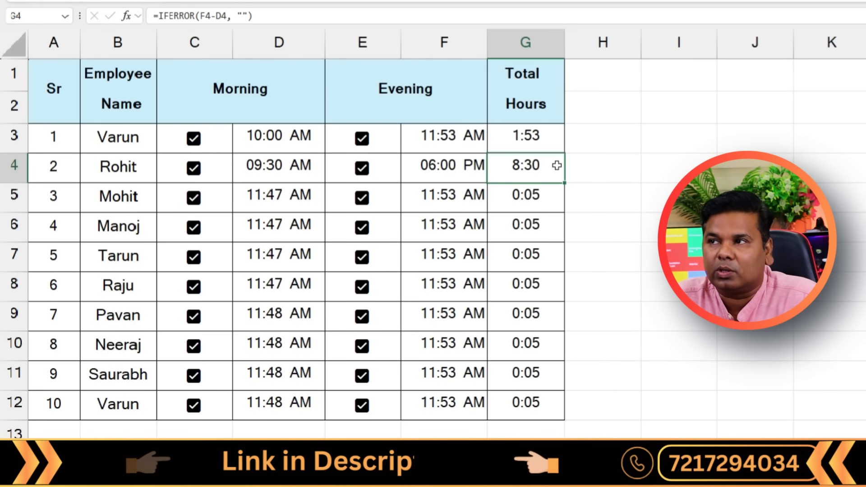
pyautogui.click(430, 171)
pyautogui.click(304, 169)
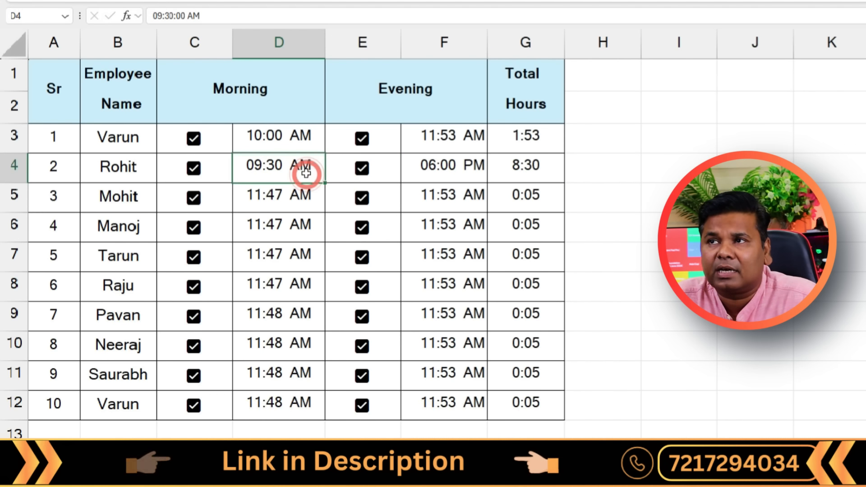
pyautogui.click(473, 172)
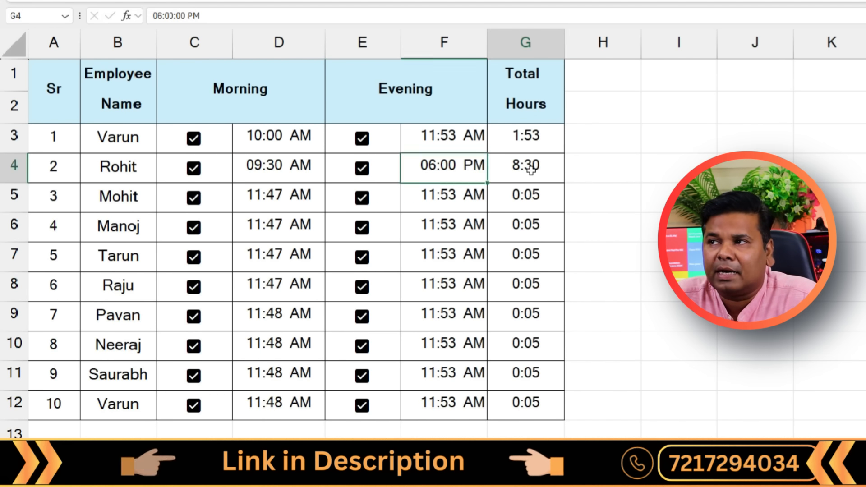
pyautogui.click(530, 171)
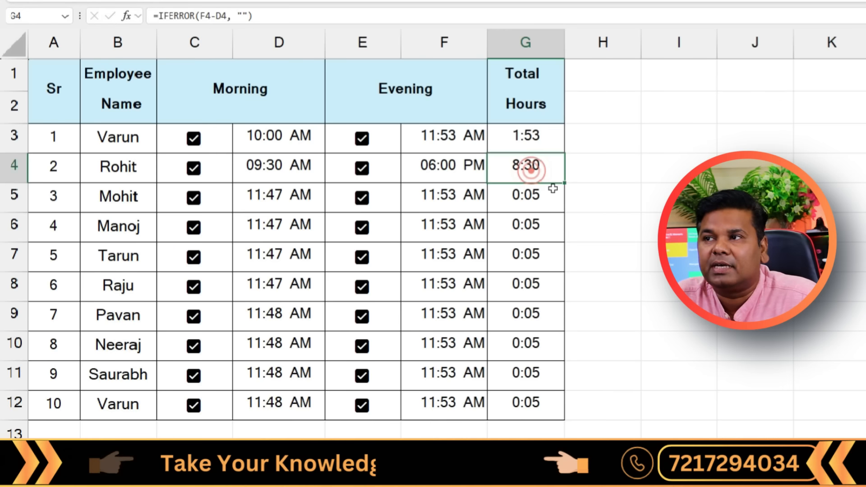